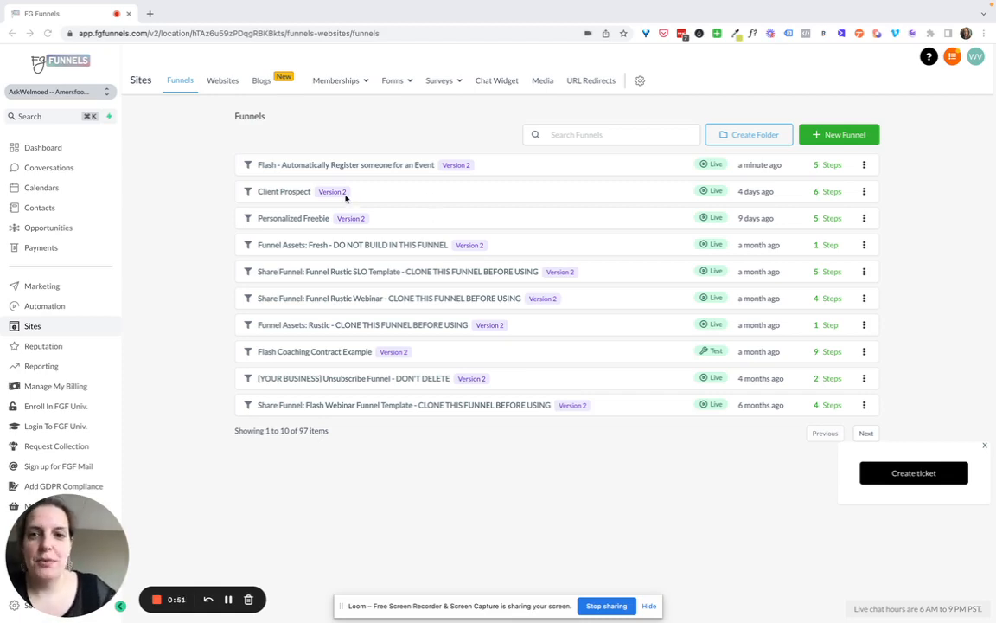
Open the "Flash - Automatically Register someone for an Event" funnel and preview its "Thank you for registering" page.
{"action": "left_click", "coordinate": [299, 164]}
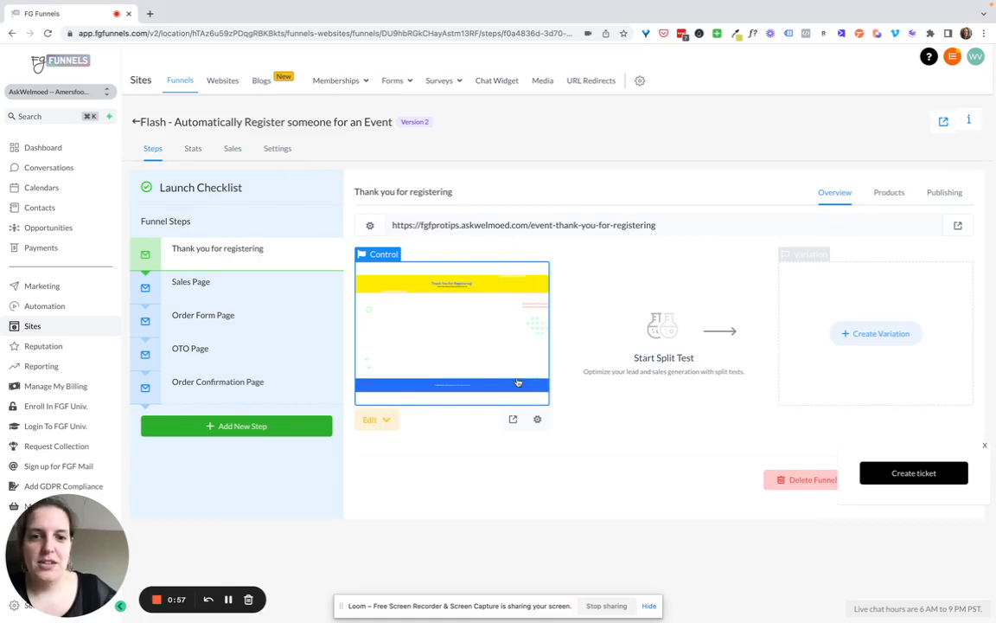
{"action": "left_click", "coordinate": [461, 378]}
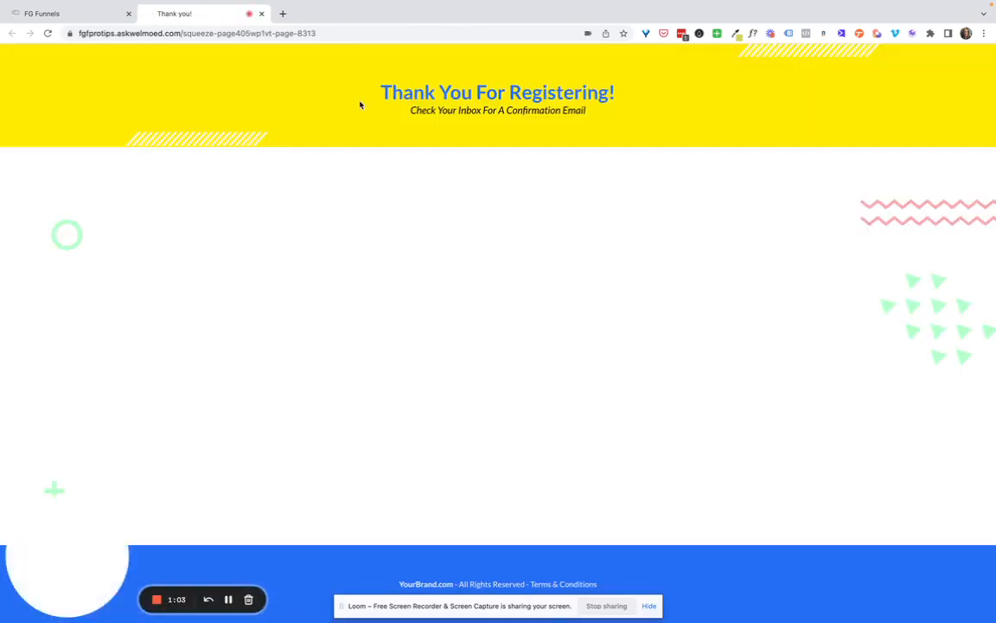
{"action": "left_click", "coordinate": [105, 15]}
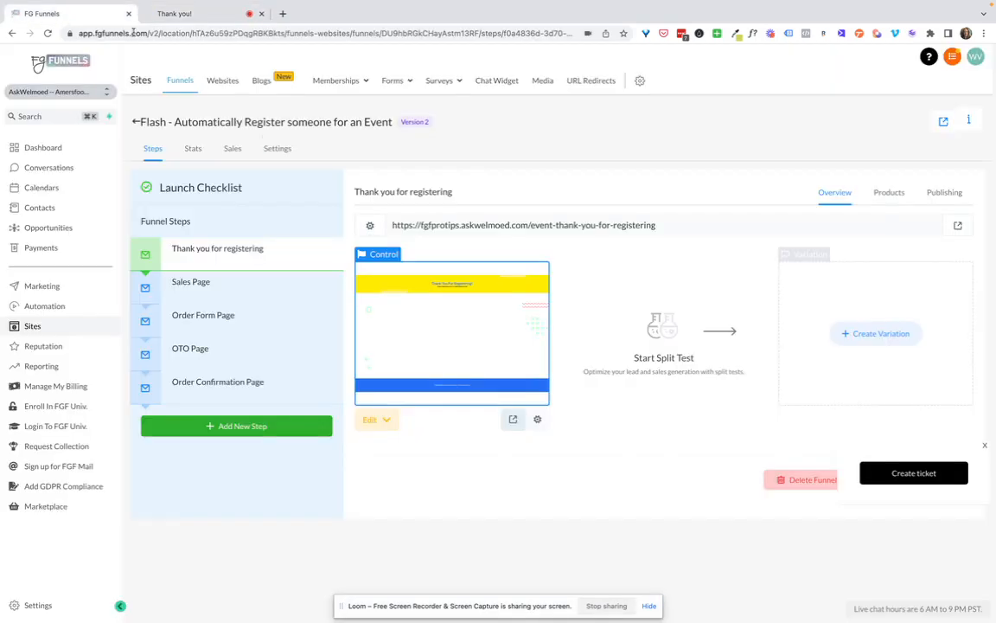
Copy the full URL of the funnel's "Thank you for registering" step.
{"action": "left_click_drag", "start_coordinate": [422, 225], "coordinate": [450, 225]}
{"action": "left_click", "coordinate": [450, 225]}
{"action": "key", "text": "super+c"}
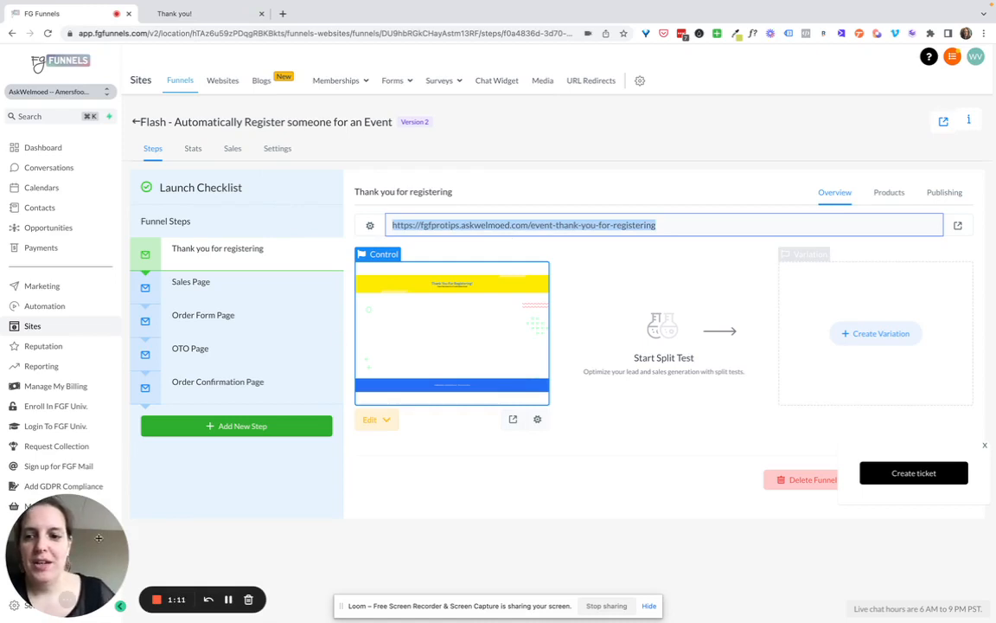
Create a contact tag named "registered for Sep 2022 webinar" in the account settings.
{"action": "left_click_drag", "start_coordinate": [79, 546], "coordinate": [501, 501]}
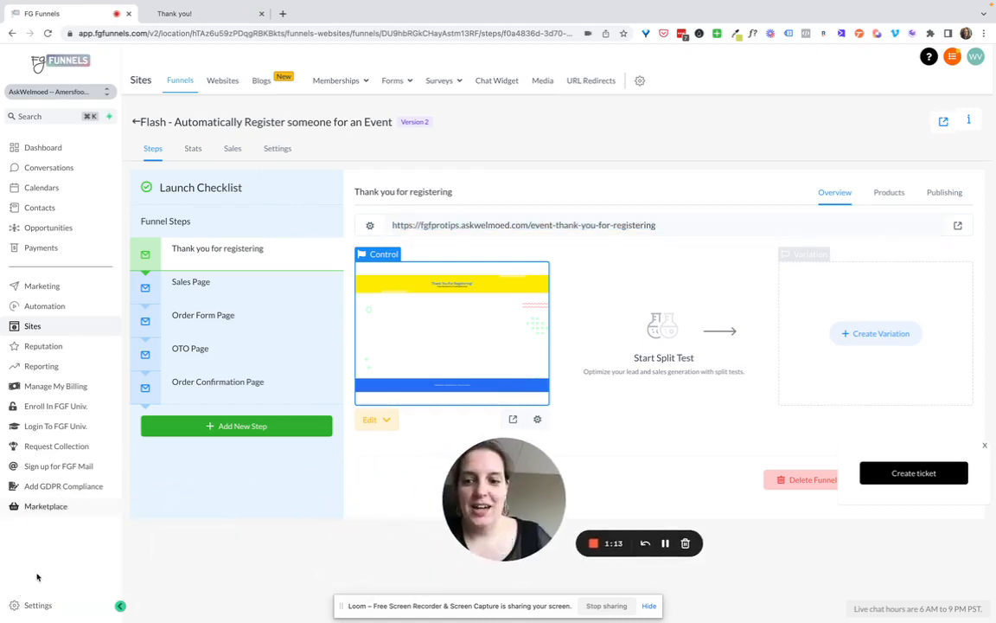
{"action": "left_click", "coordinate": [39, 606]}
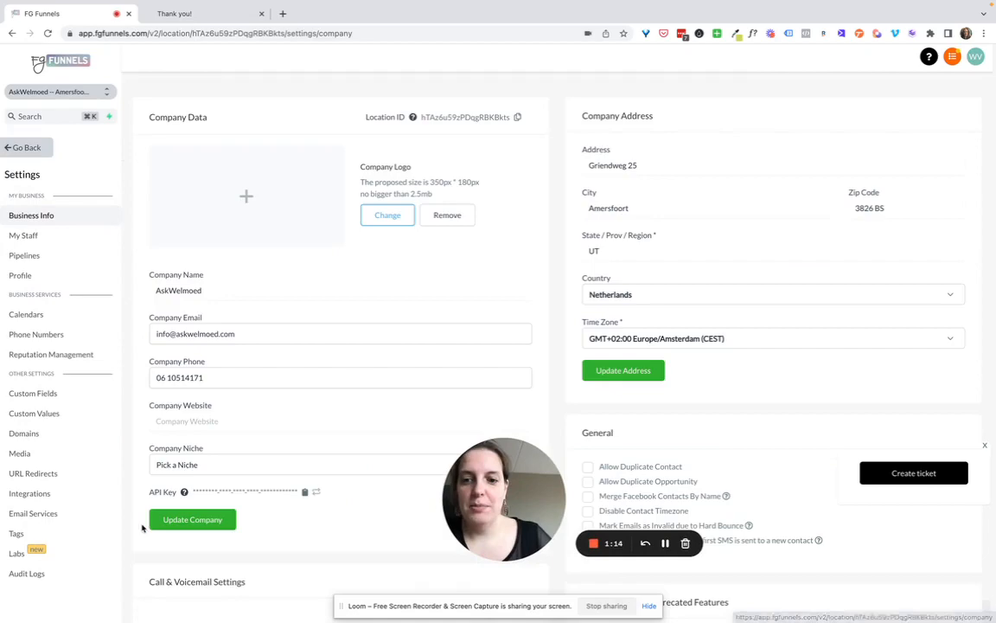
{"action": "left_click", "coordinate": [17, 533]}
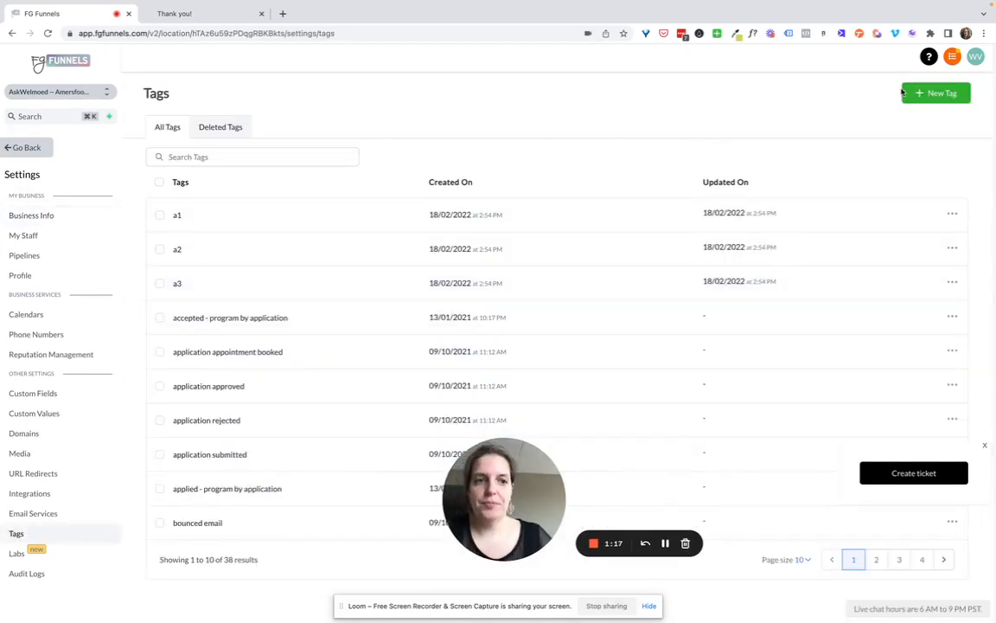
{"action": "left_click", "coordinate": [943, 93]}
{"action": "left_click", "coordinate": [565, 132]}
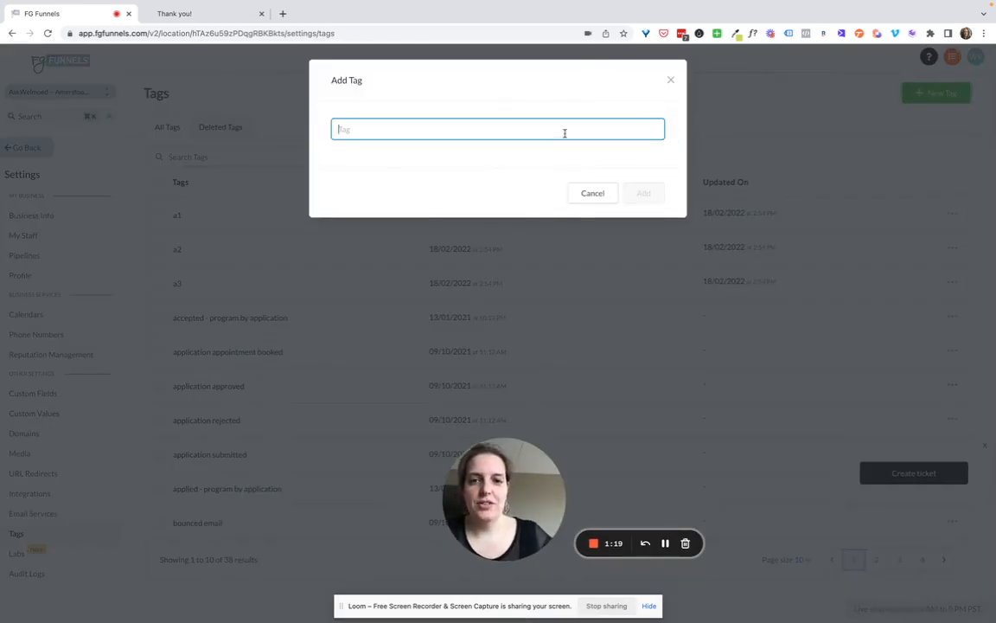
{"action": "type", "text": "ref"}
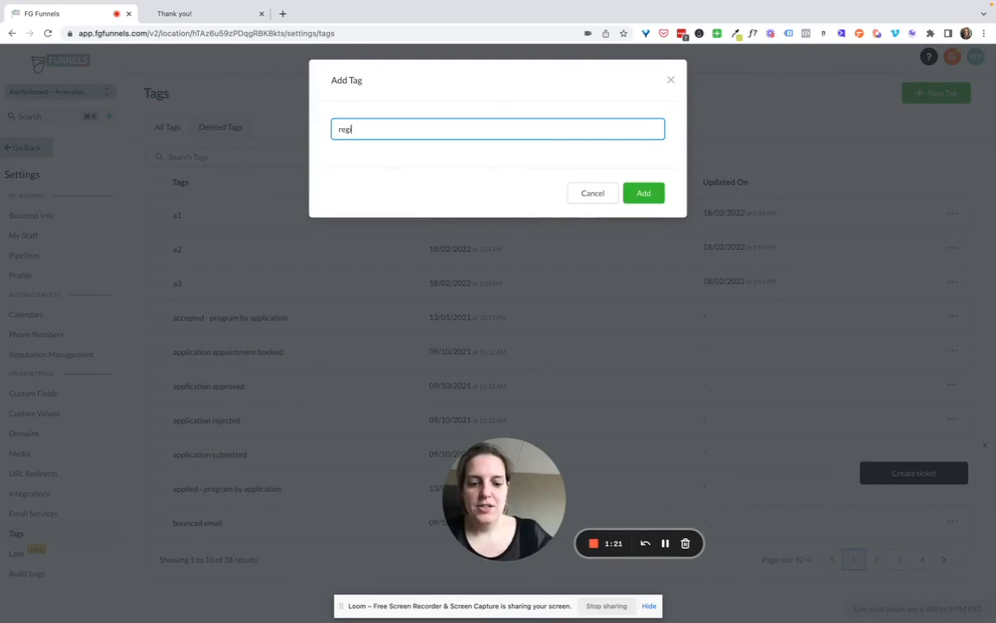
{"action": "type", "text": "istered for Sep 20"}
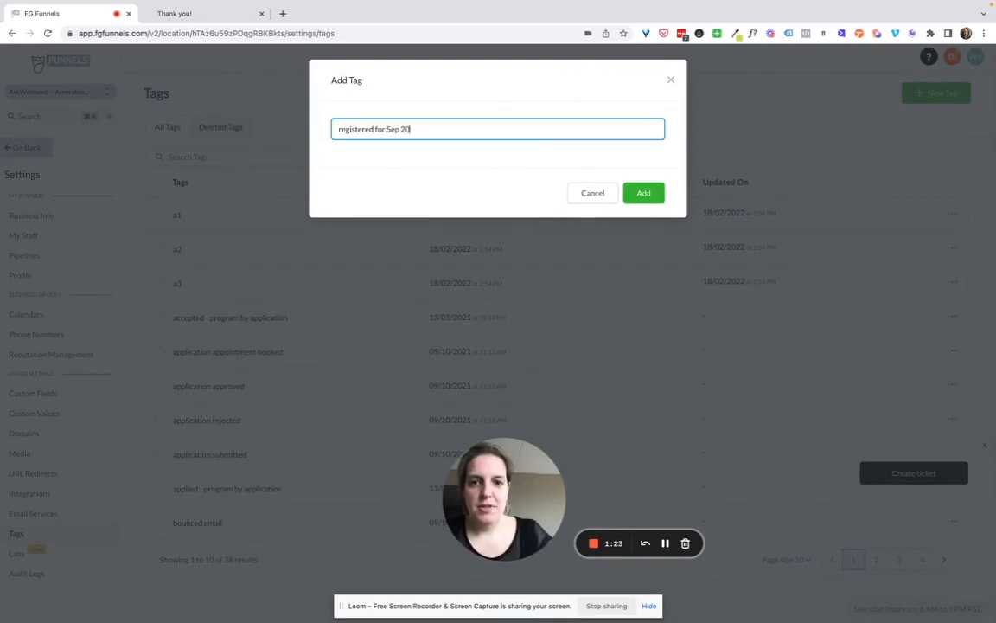
{"action": "type", "text": "22 webinar"}
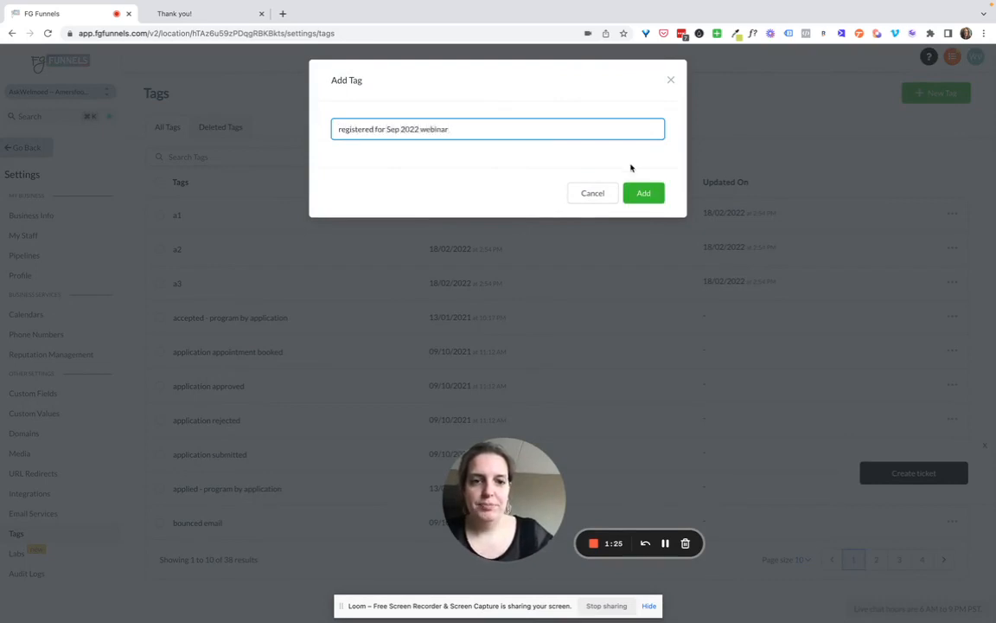
{"action": "left_click", "coordinate": [644, 194]}
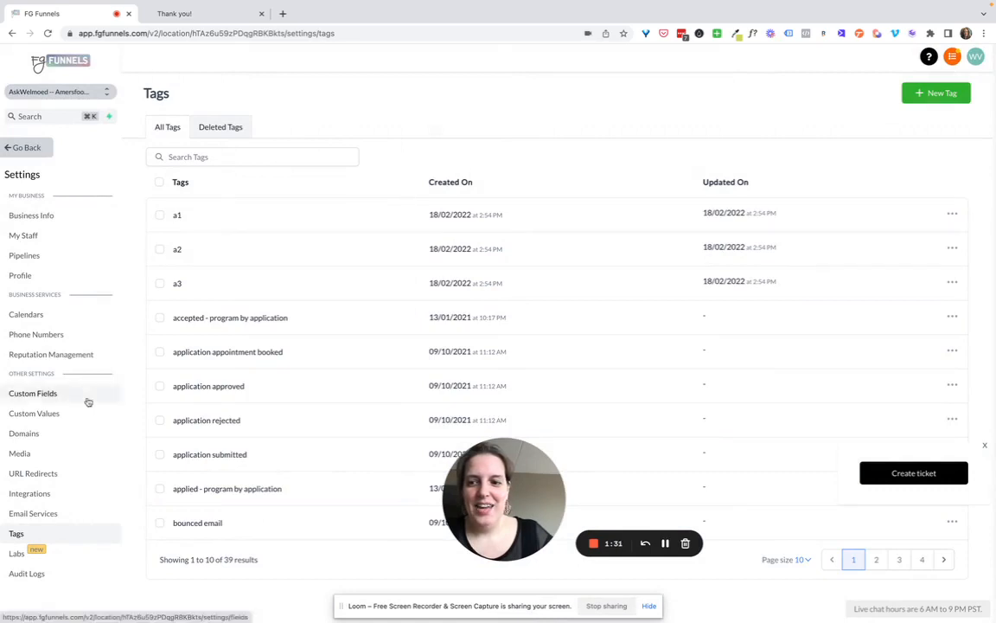
Add a marketing trigger link named "Webinar Registrations Sep 2022" that points to the copied thank-you page URL.
{"action": "left_click", "coordinate": [41, 147]}
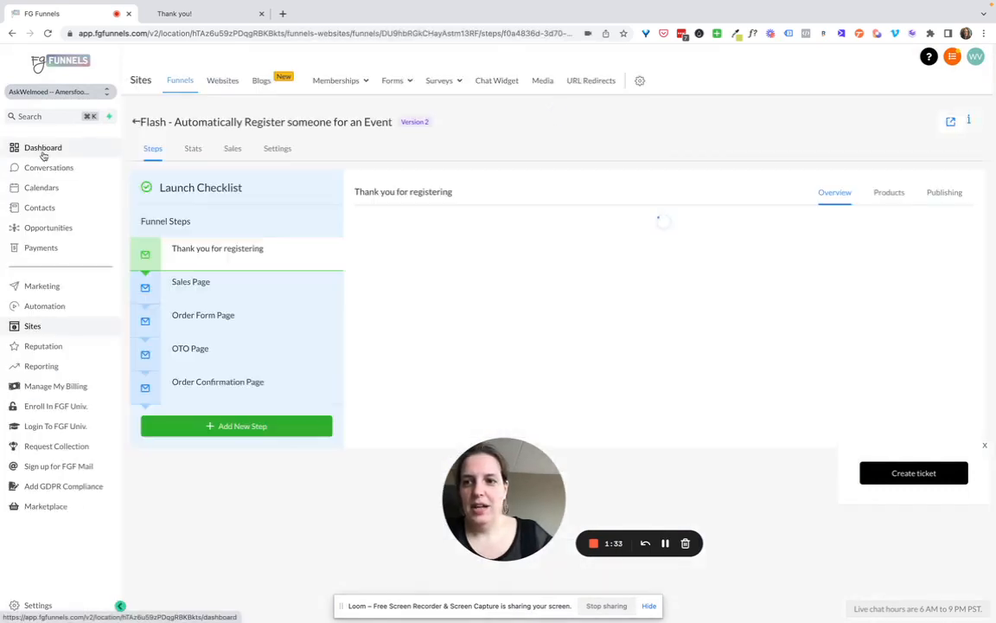
{"action": "left_click", "coordinate": [60, 287]}
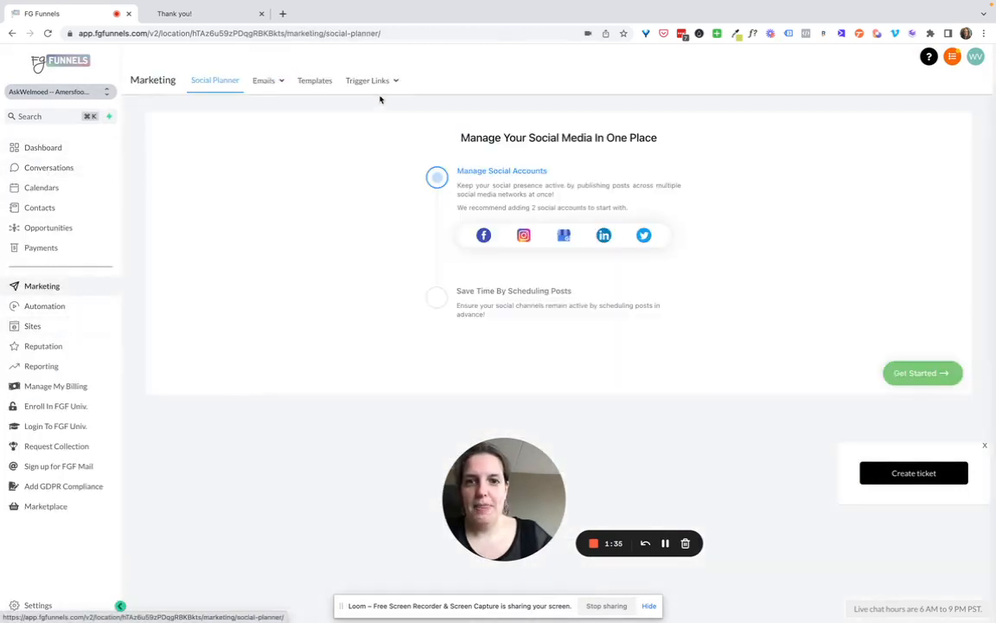
{"action": "left_click", "coordinate": [368, 80]}
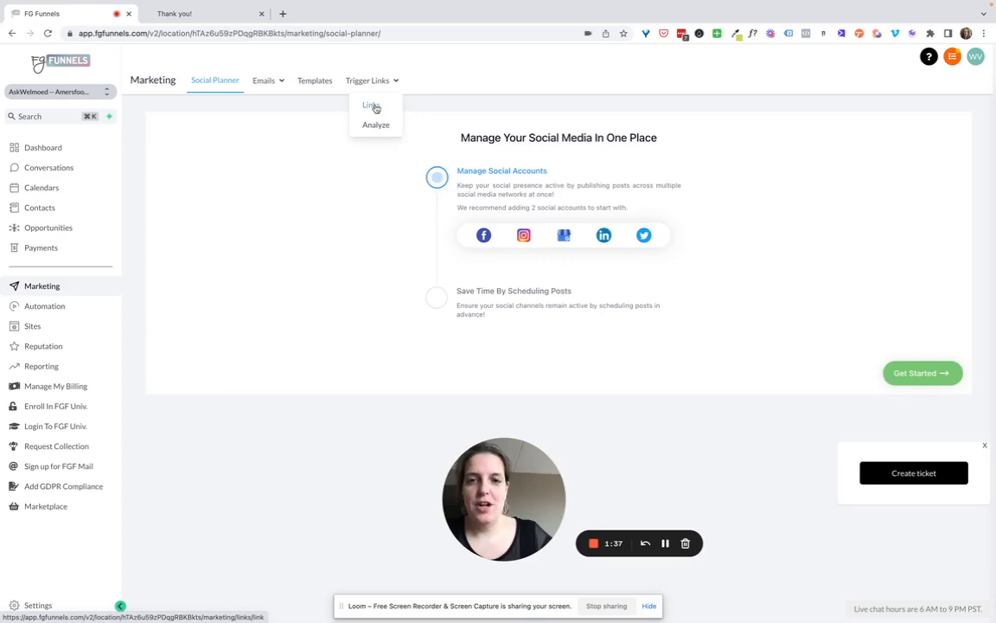
{"action": "left_click", "coordinate": [372, 106]}
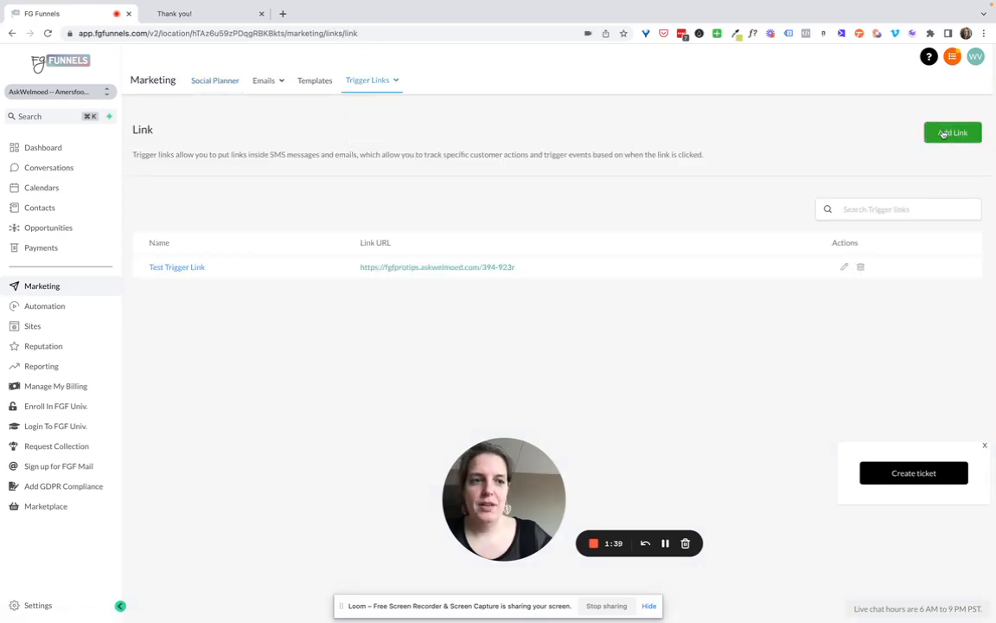
{"action": "left_click", "coordinate": [944, 134]}
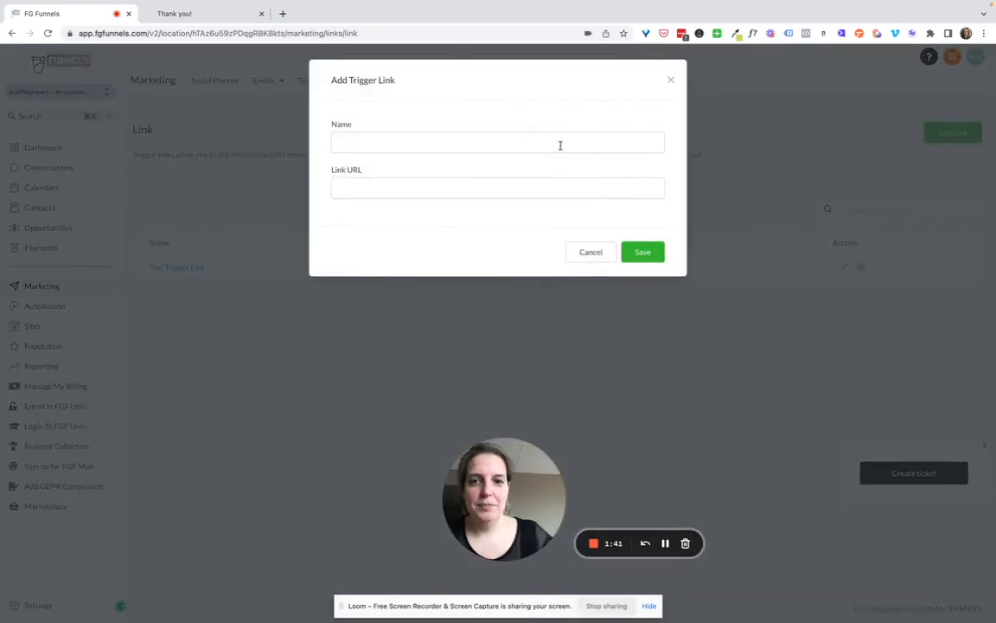
{"action": "left_click", "coordinate": [561, 145]}
{"action": "type", "text": "Webin"}
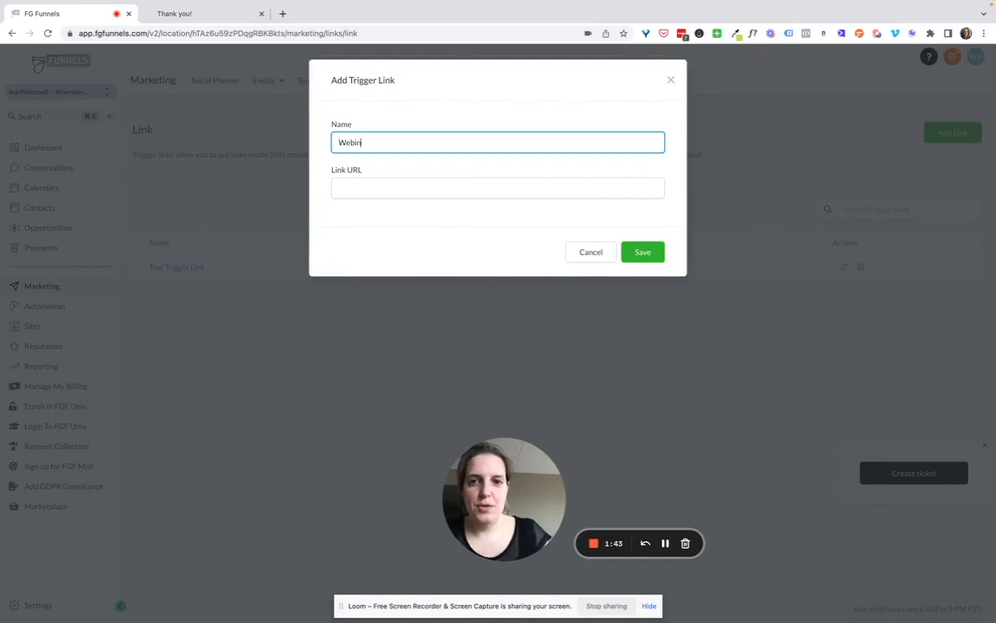
{"action": "type", "text": "ar Registratio"}
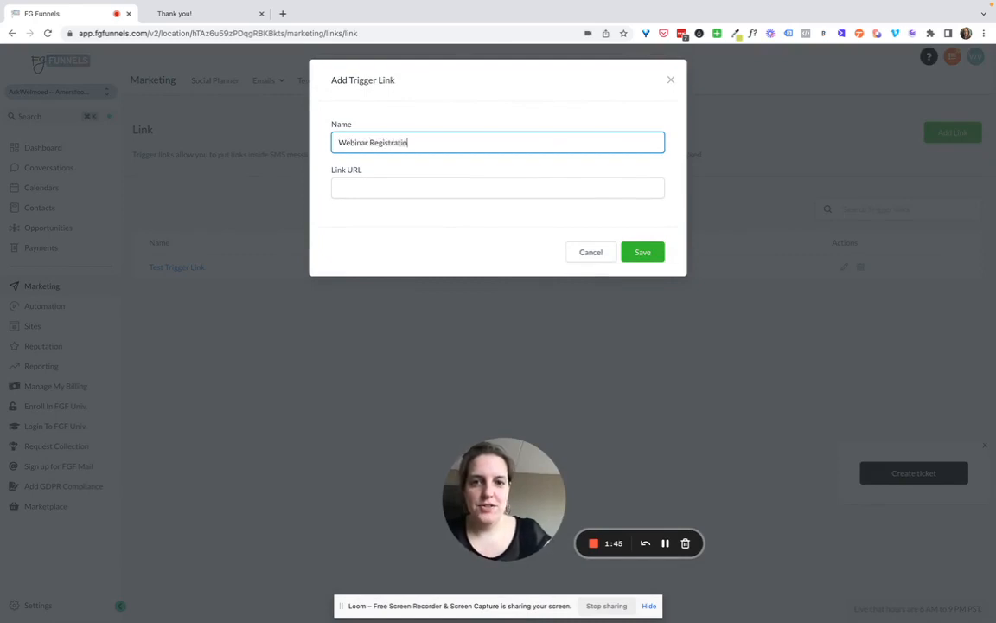
{"action": "type", "text": "ns Sep 2022"}
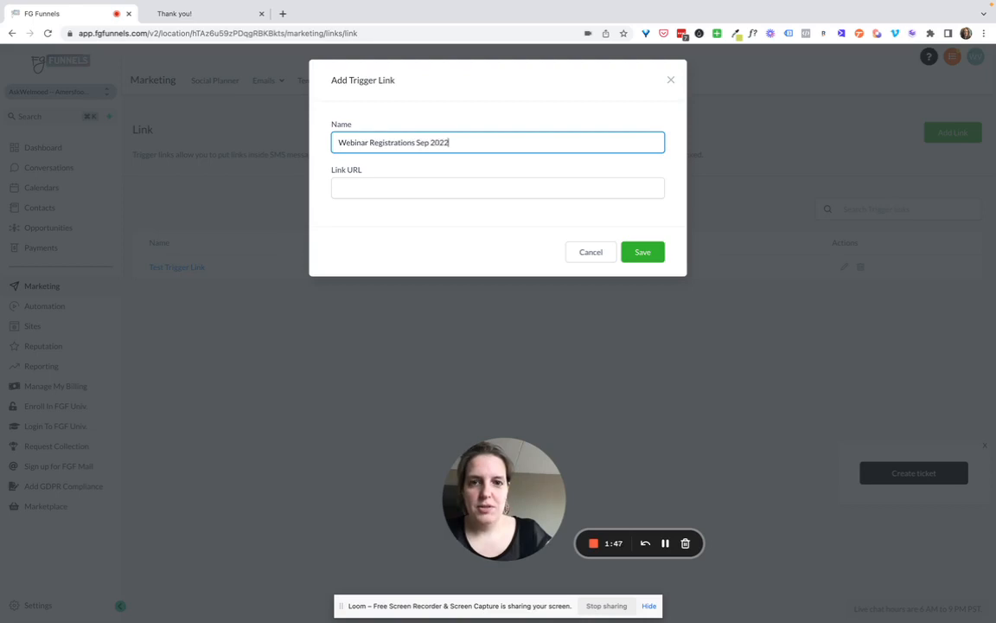
{"action": "left_click", "coordinate": [488, 191]}
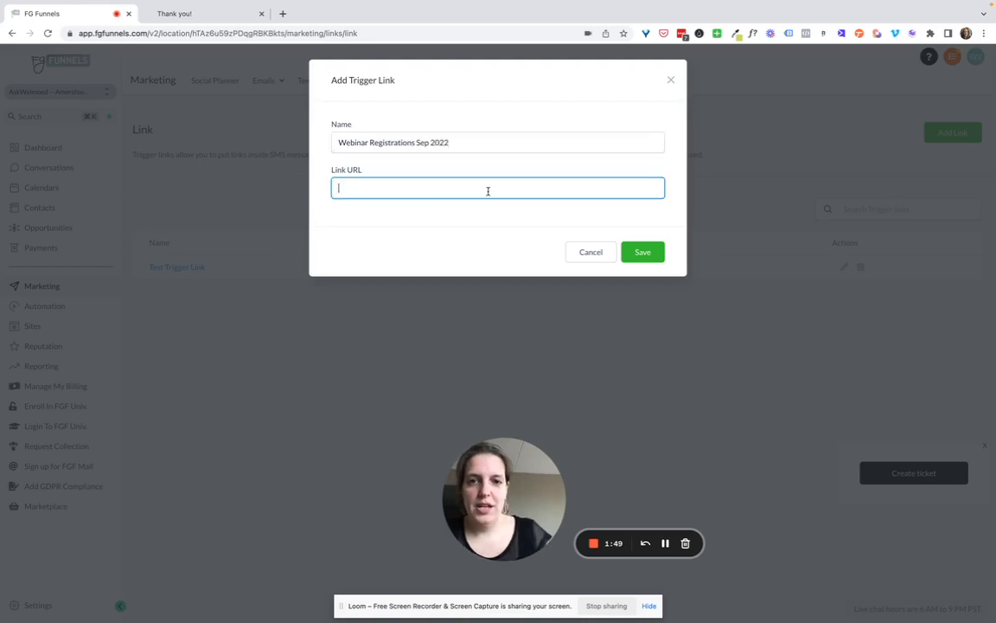
{"action": "key", "text": "super+v"}
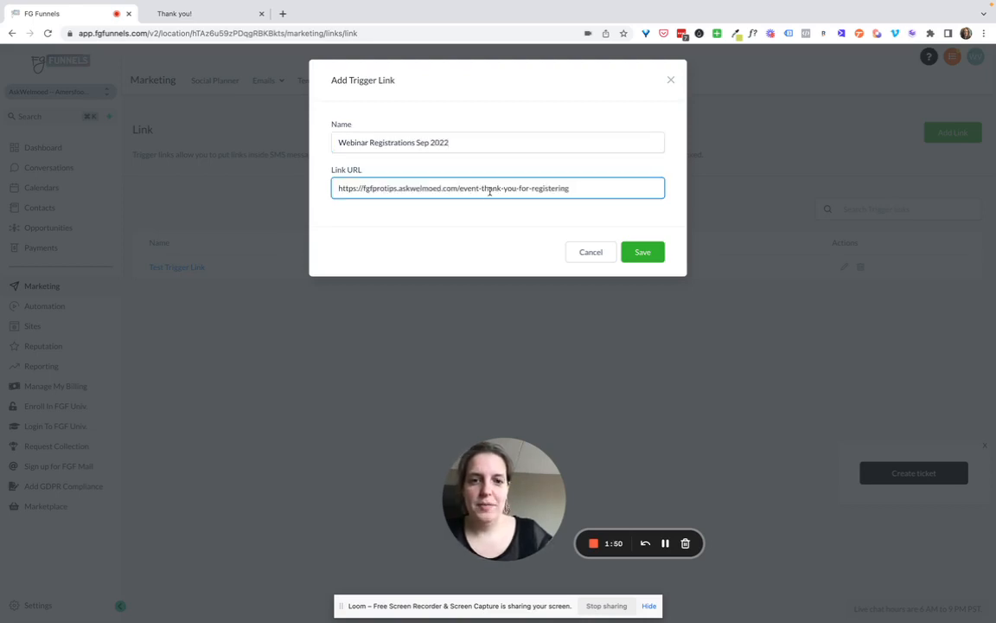
{"action": "left_click", "coordinate": [645, 254]}
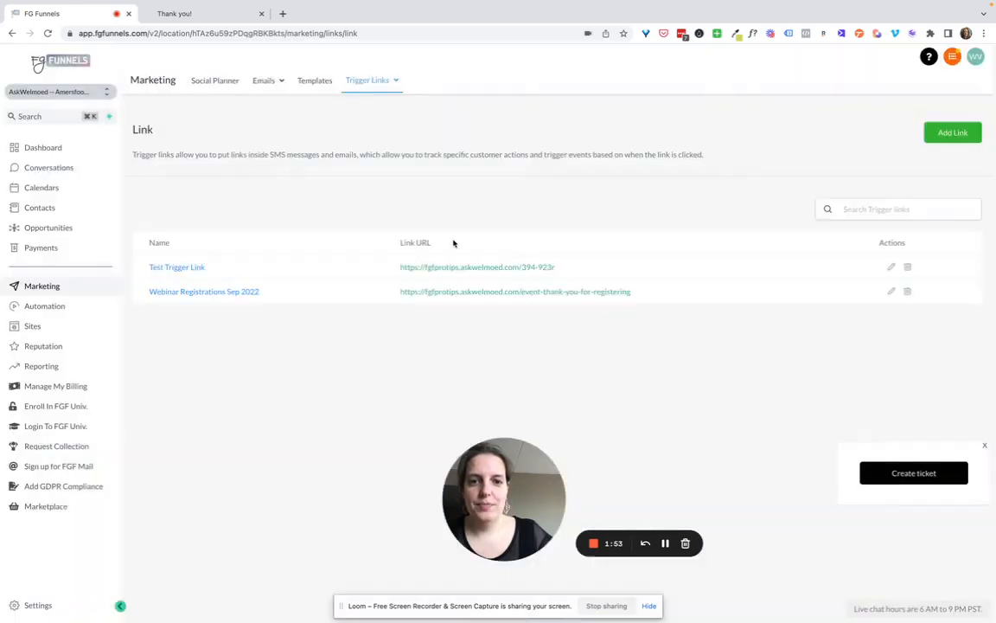
Create a new automation workflow from scratch.
{"action": "left_click", "coordinate": [54, 310]}
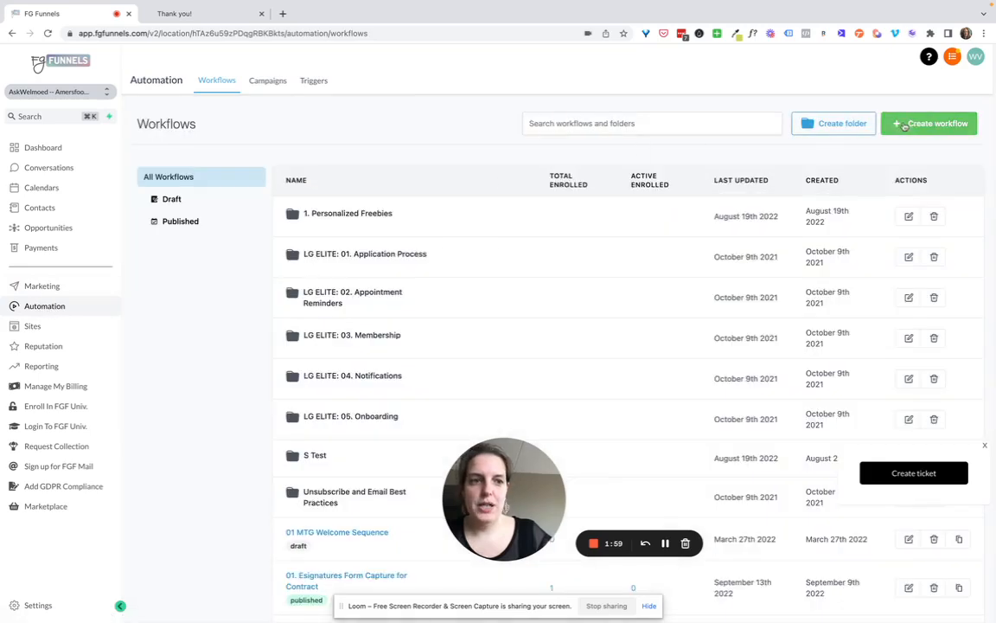
{"action": "left_click", "coordinate": [927, 123]}
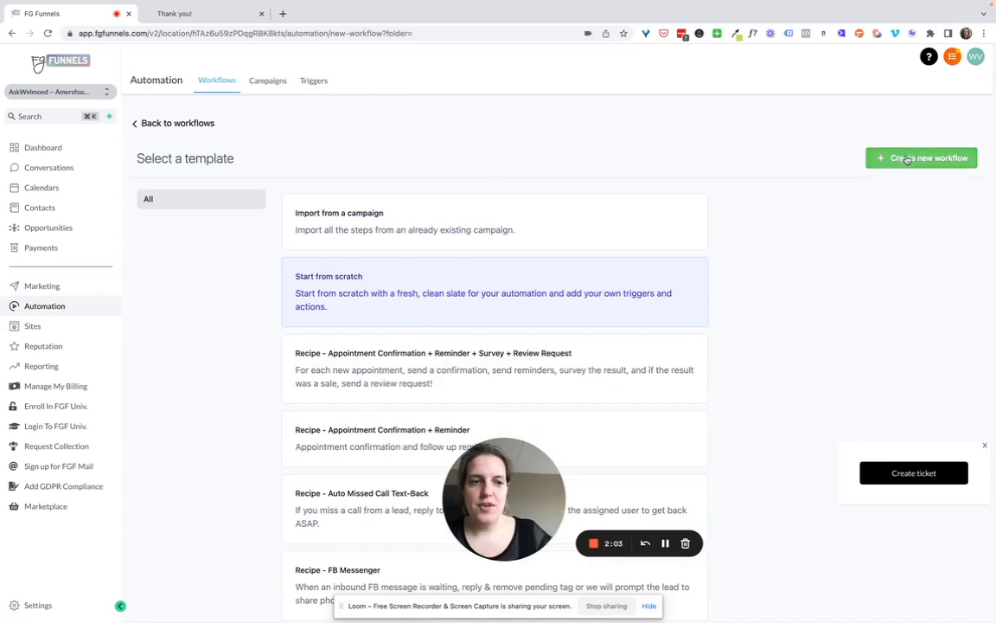
{"action": "left_click", "coordinate": [907, 159]}
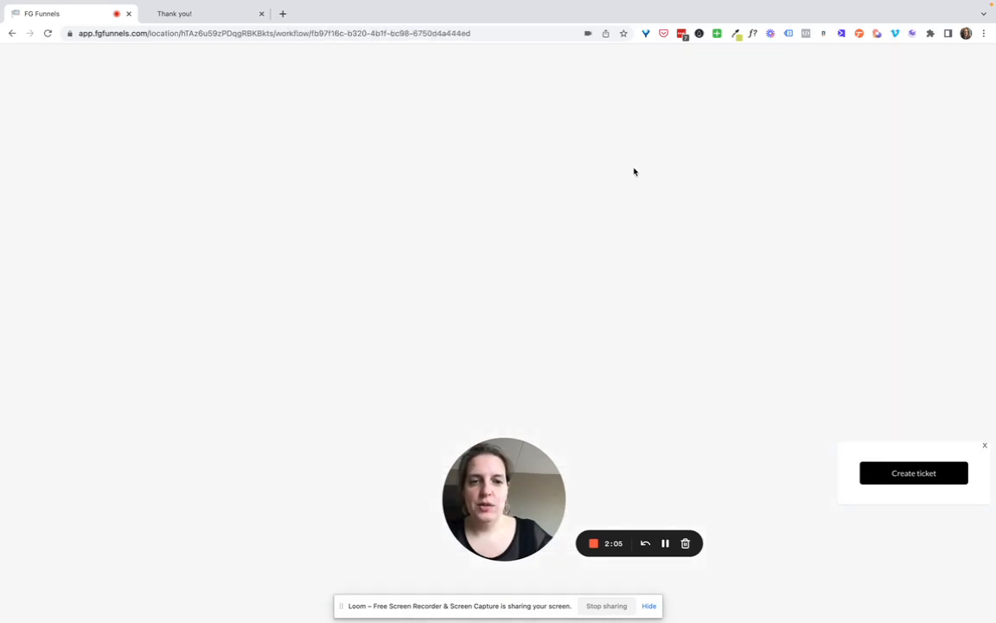
Rename the new workflow as "Automatic Webinar Registrations".
{"action": "left_click", "coordinate": [500, 62]}
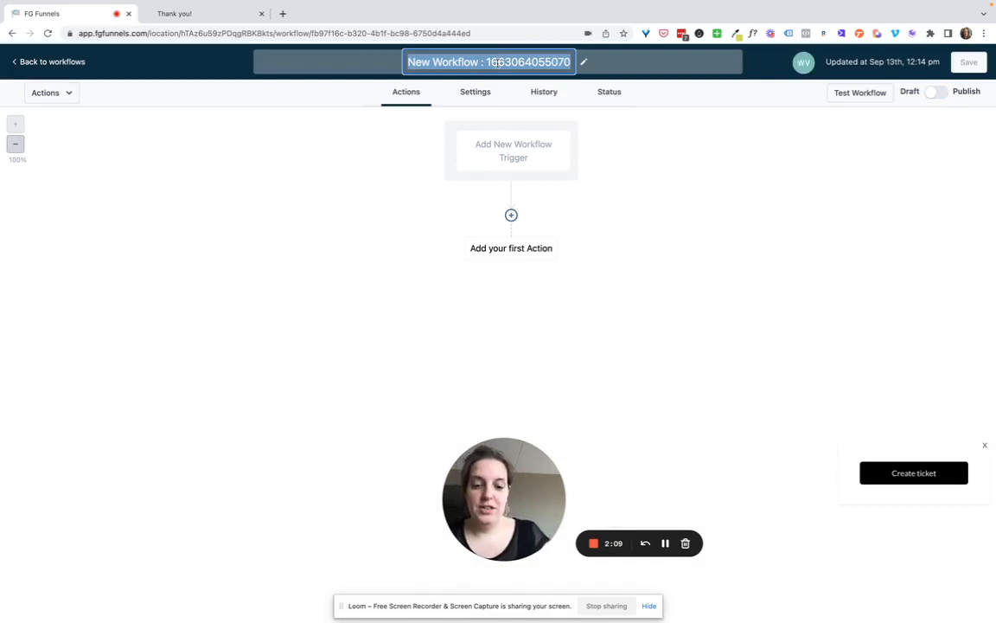
{"action": "type", "text": "Webinar"}
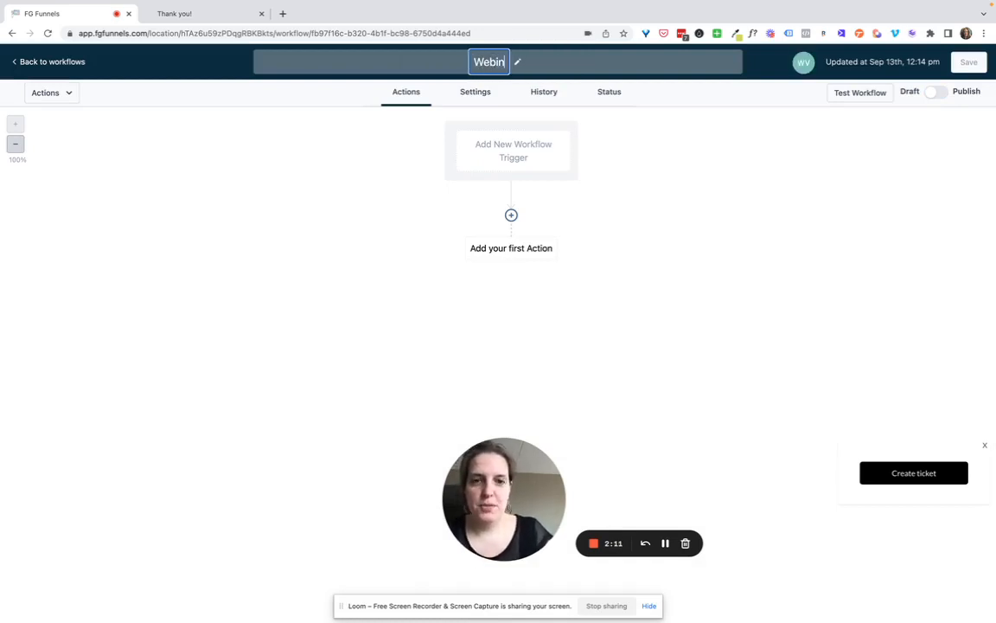
{"action": "key", "text": "BackSpace"}
{"action": "key", "text": "BackSpace"}
{"action": "key", "text": "BackSpace"}
{"action": "key", "text": "BackSpace"}
{"action": "key", "text": "BackSpace"}
{"action": "key", "text": "BackSpace"}
{"action": "key", "text": "BackSpace"}
{"action": "type", "text": "Auomt"}
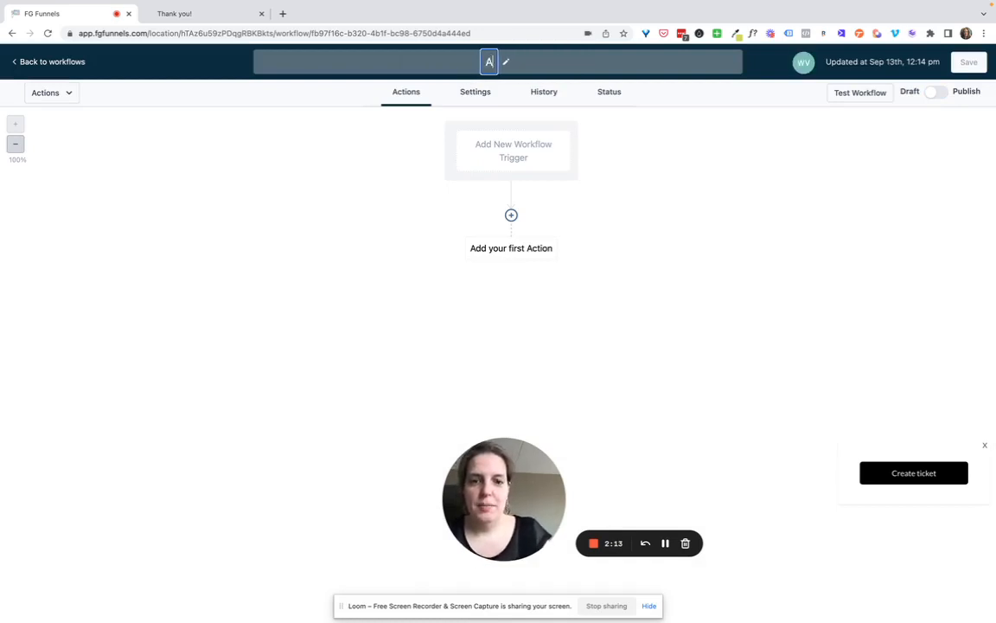
{"action": "key", "text": "BackSpace"}
{"action": "key", "text": "BackSpace"}
{"action": "key", "text": "BackSpace"}
{"action": "type", "text": "tomt"}
{"action": "key", "text": "BackSpace"}
{"action": "type", "text": "a"}
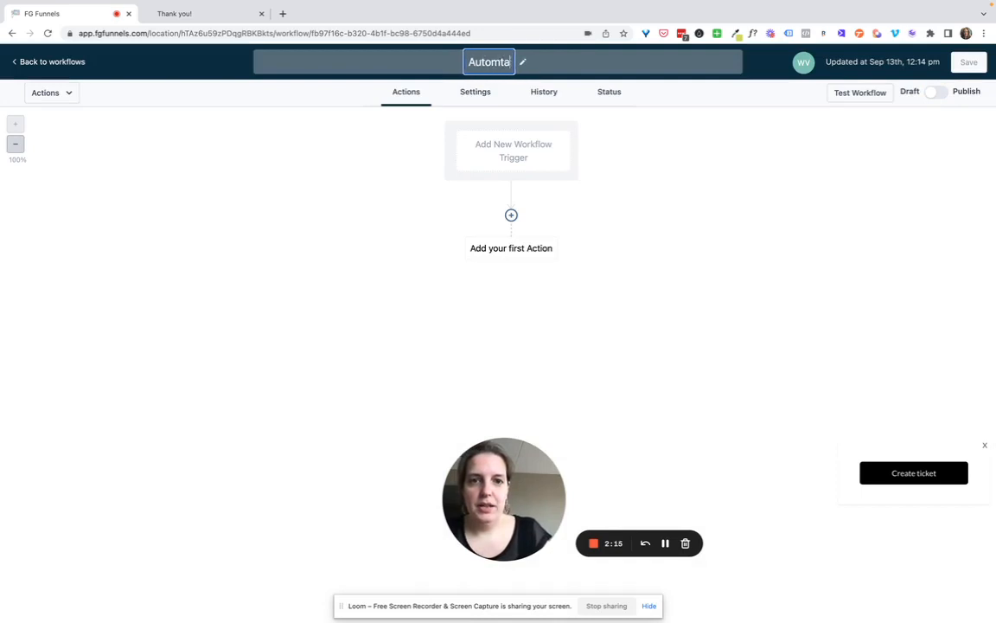
{"action": "type", "text": "tic Webin"}
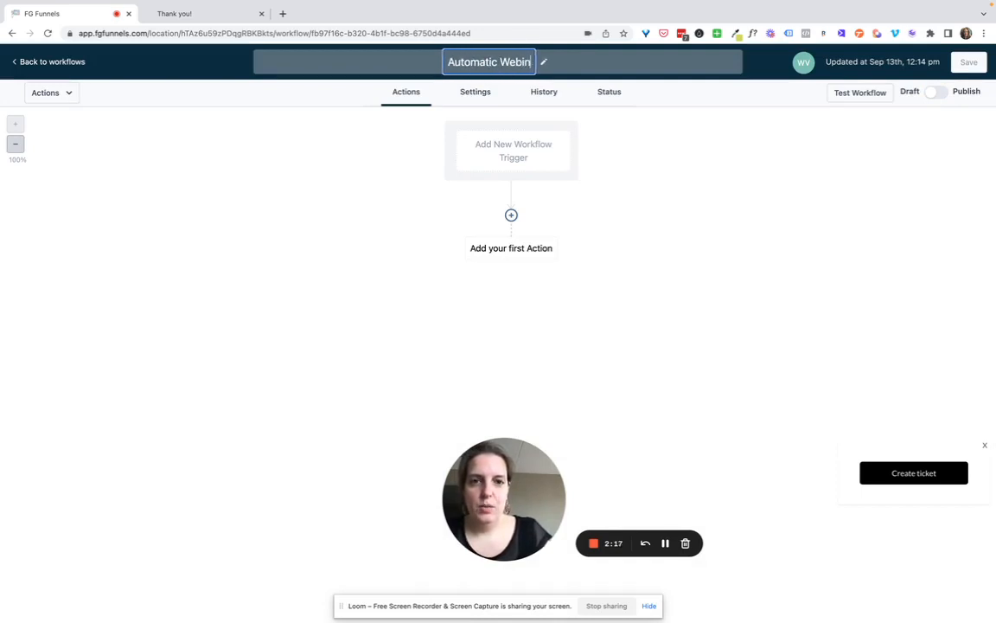
{"action": "type", "text": "ar Registrations"}
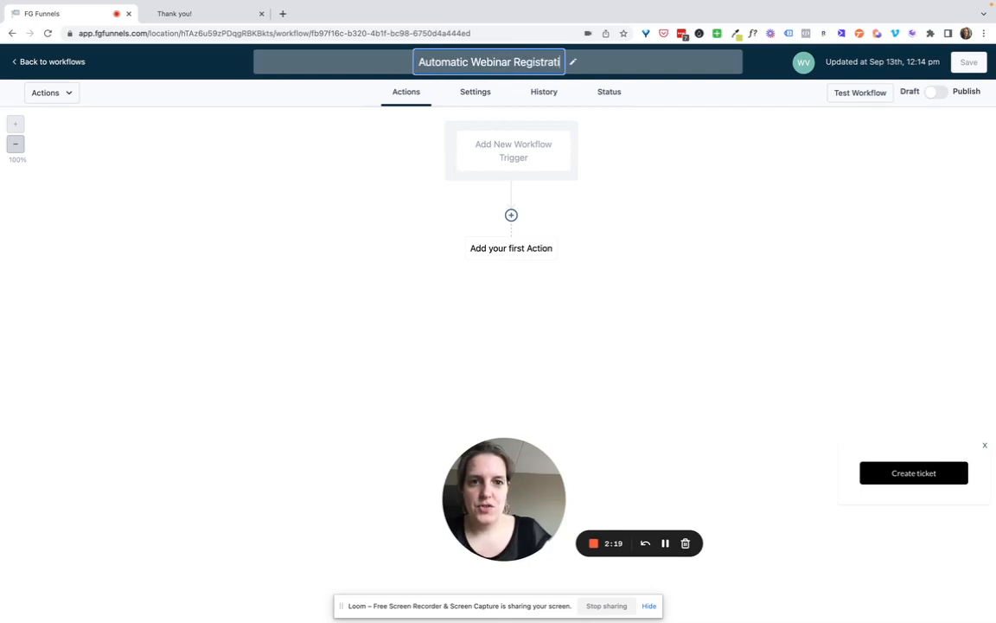
{"action": "left_click", "coordinate": [592, 147]}
Add a Trigger Link Clicked trigger to the workflow.
{"action": "left_click", "coordinate": [503, 151]}
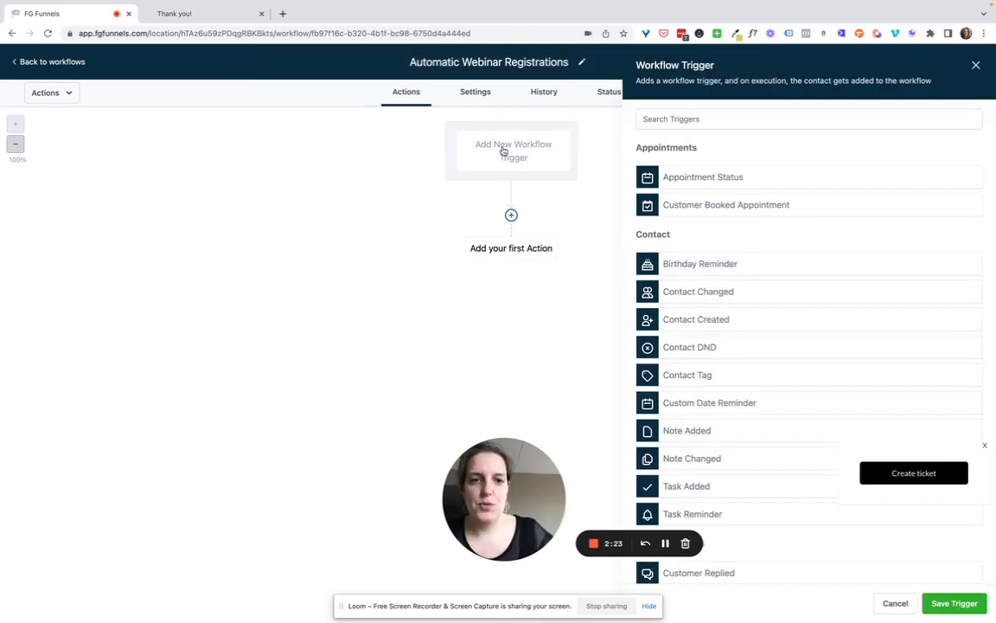
{"action": "left_click", "coordinate": [728, 118]}
{"action": "type", "text": "trigg"}
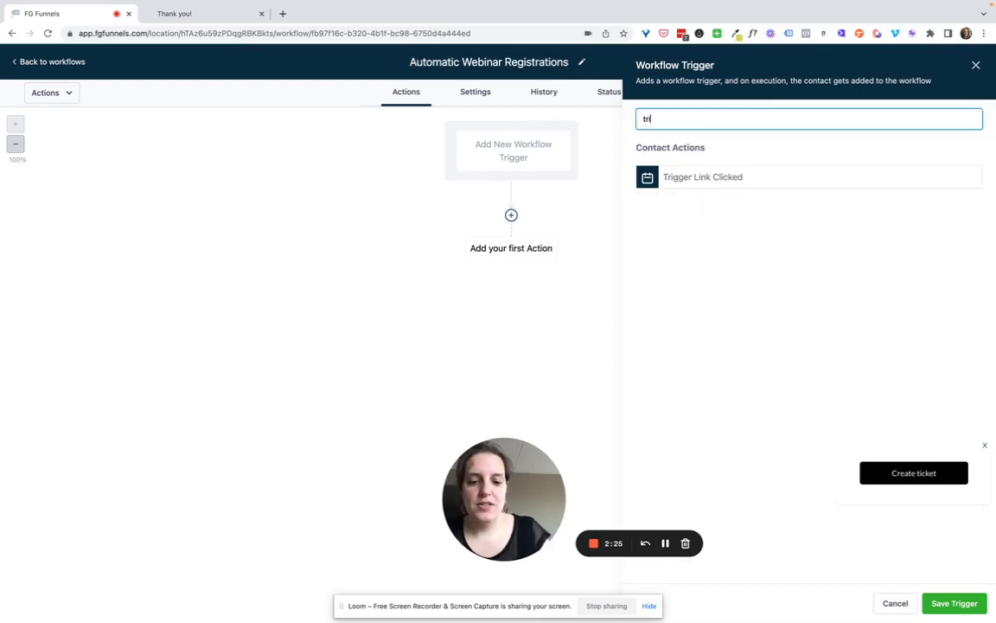
{"action": "left_click", "coordinate": [701, 180]}
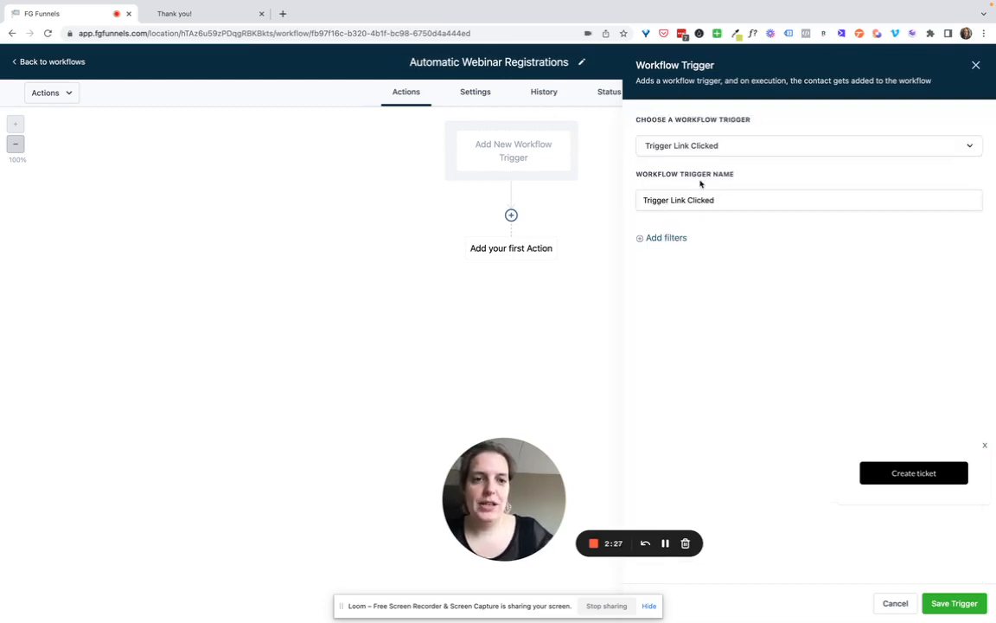
Filter the trigger by the trigger link "Webinar Registrations Sep 2022", save it, and dismiss the support ticket widget.
{"action": "left_click", "coordinate": [667, 237]}
{"action": "left_click", "coordinate": [673, 257]}
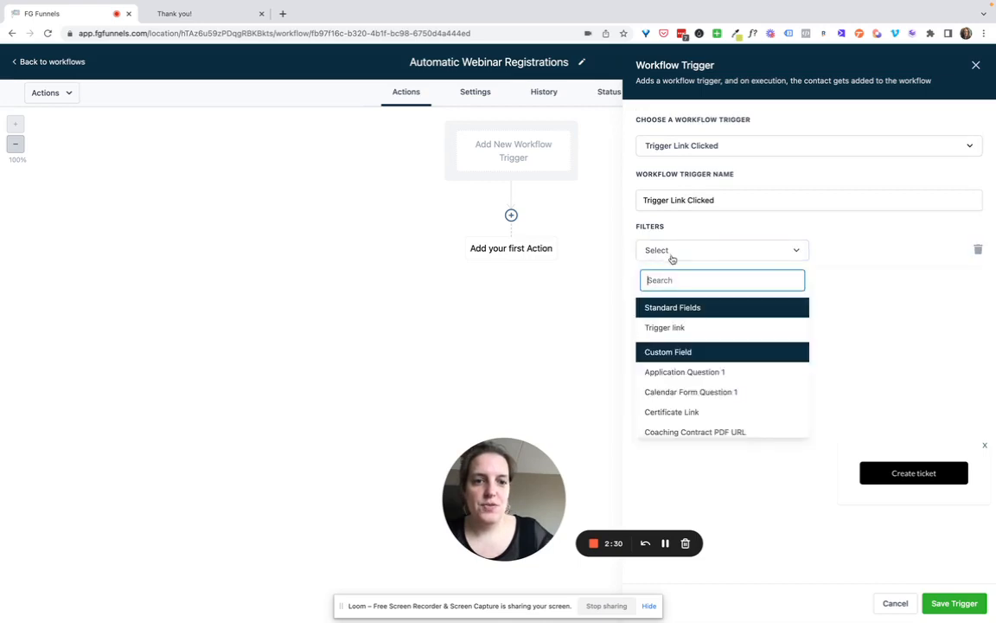
{"action": "left_click", "coordinate": [681, 328]}
{"action": "left_click", "coordinate": [833, 253]}
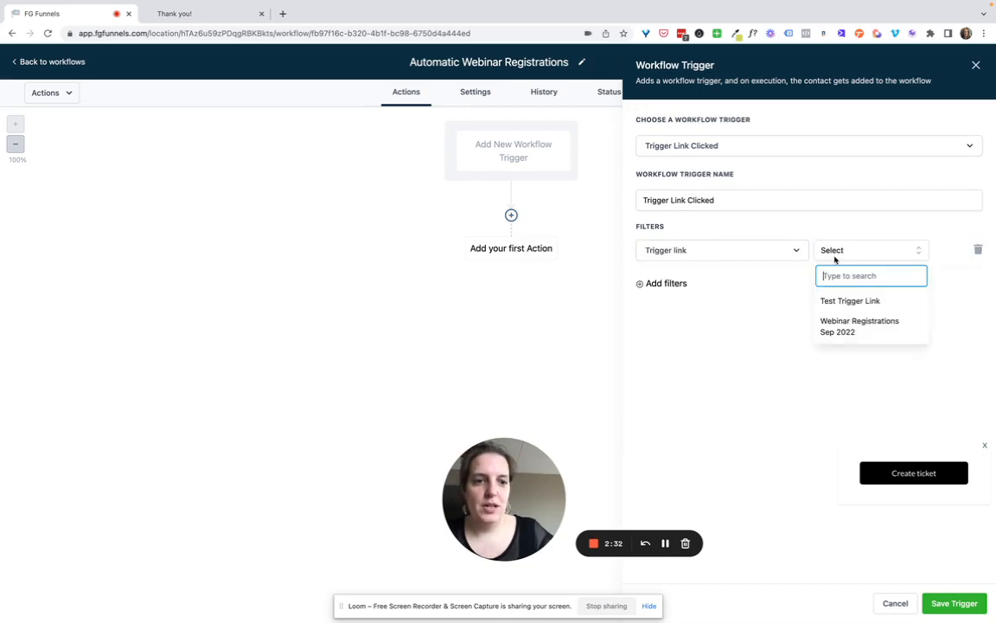
{"action": "left_click", "coordinate": [850, 332]}
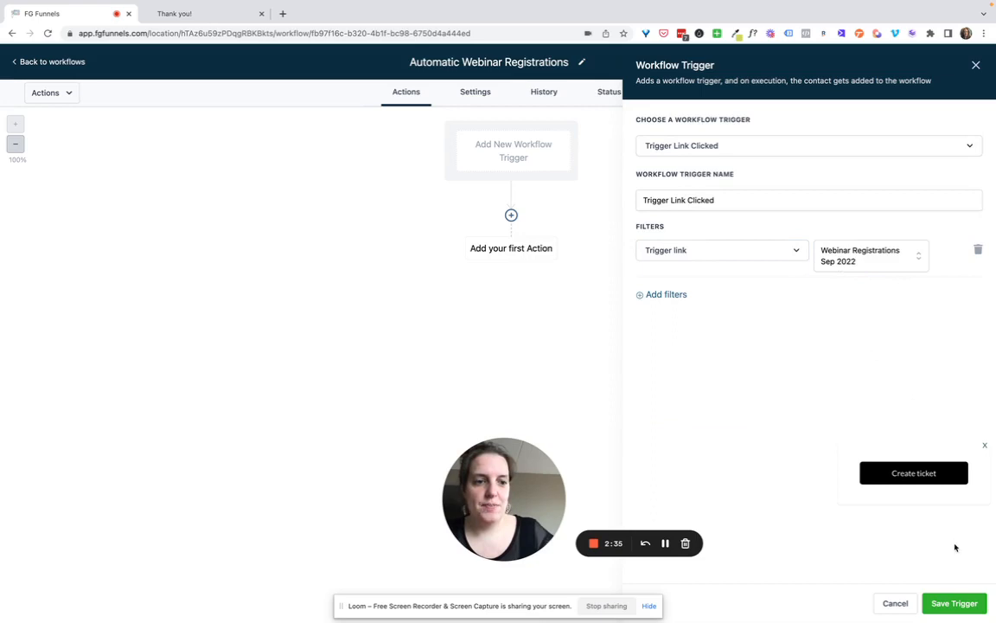
{"action": "left_click", "coordinate": [954, 603]}
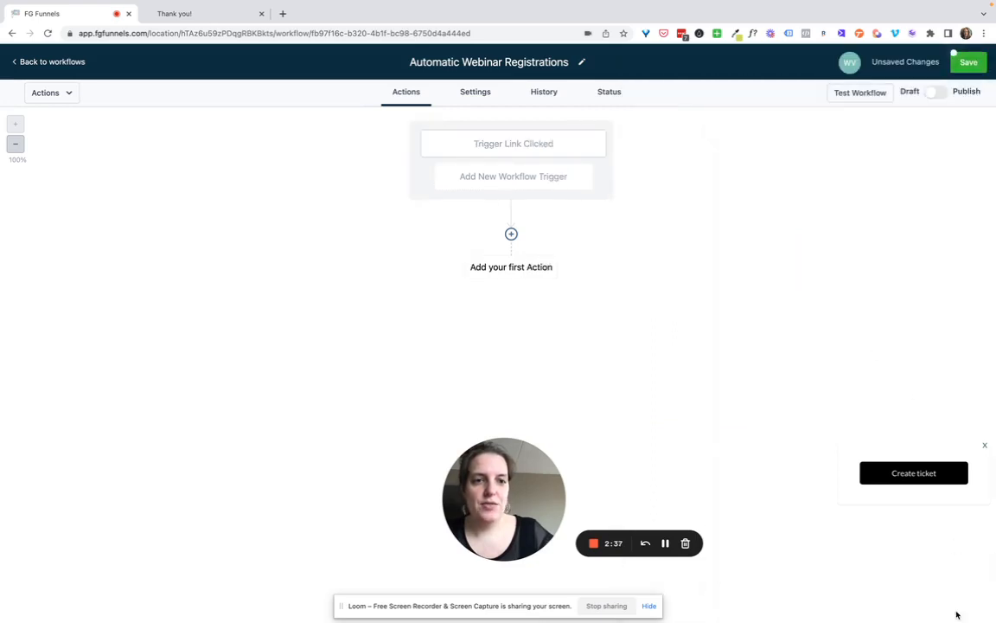
{"action": "left_click", "coordinate": [984, 446]}
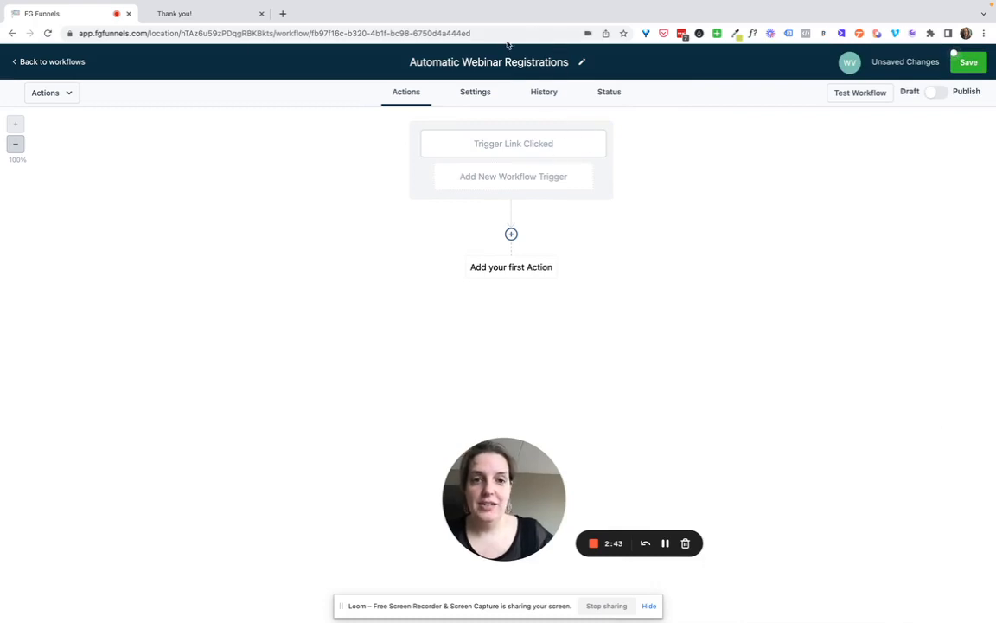
Add an Add Contact Tag action below the trigger that applies the tag "registered for sep 2022 webinar", and save the action.
{"action": "left_click", "coordinate": [511, 234]}
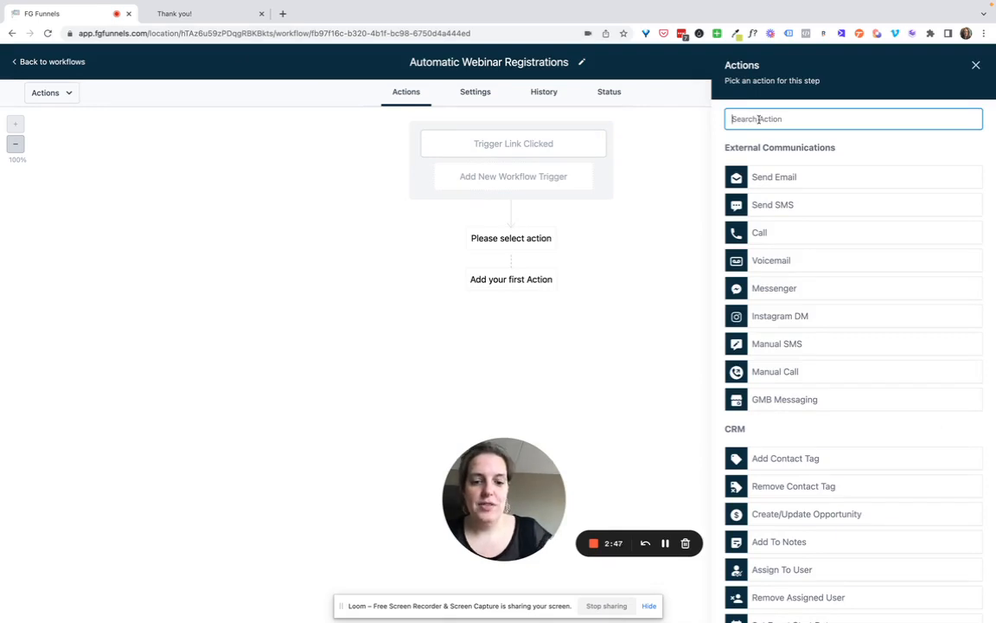
{"action": "type", "text": "tag"}
{"action": "left_click", "coordinate": [781, 206]}
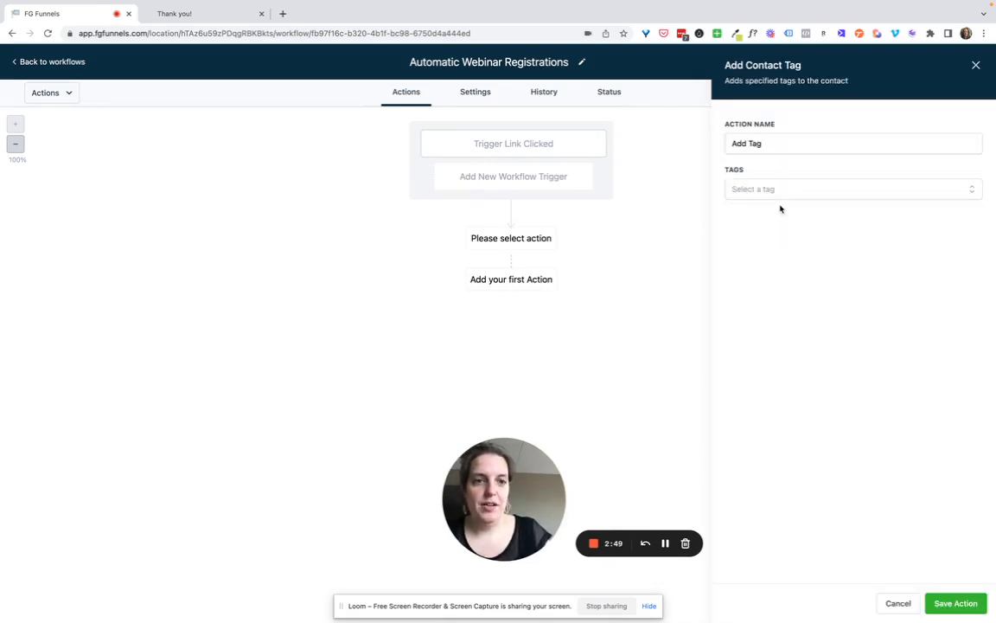
{"action": "left_click", "coordinate": [746, 194]}
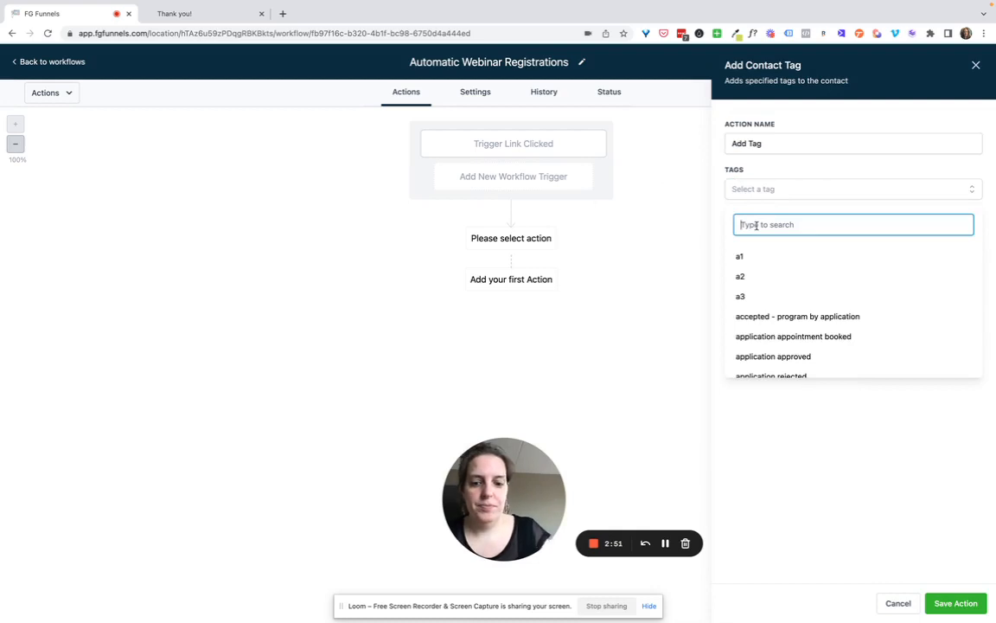
{"action": "type", "text": "web"}
{"action": "left_click", "coordinate": [779, 262]}
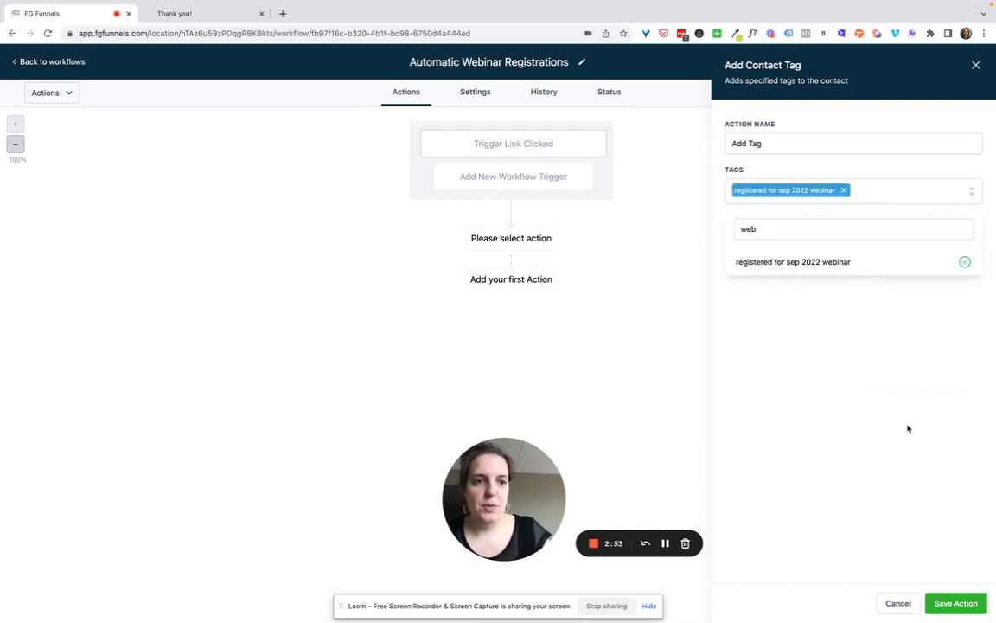
{"action": "left_click", "coordinate": [947, 603]}
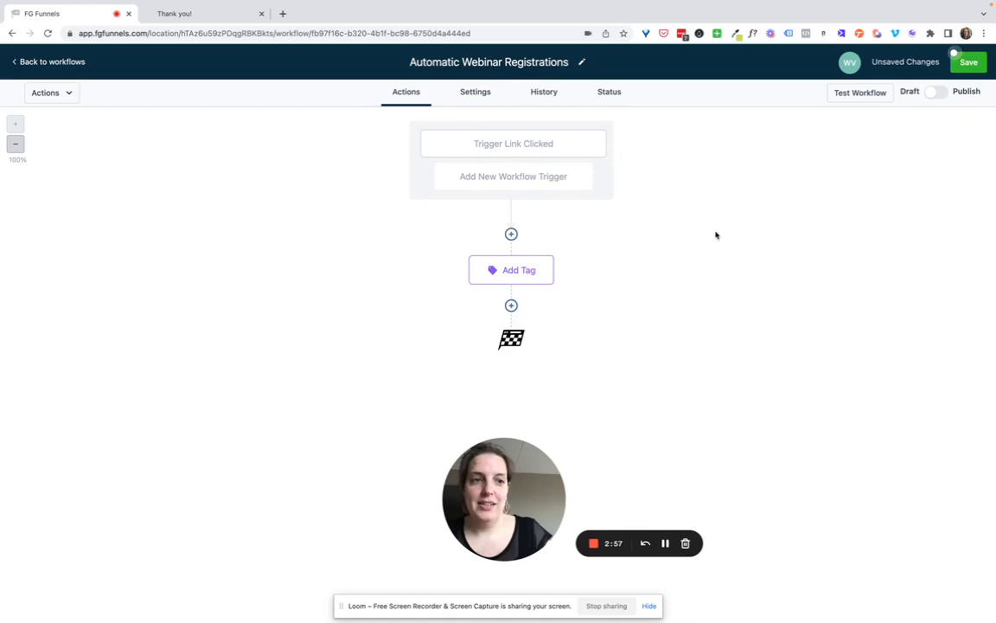
Publish and save the Automatic Webinar Registrations workflow, and return to the workflows overview.
{"action": "left_click", "coordinate": [937, 93]}
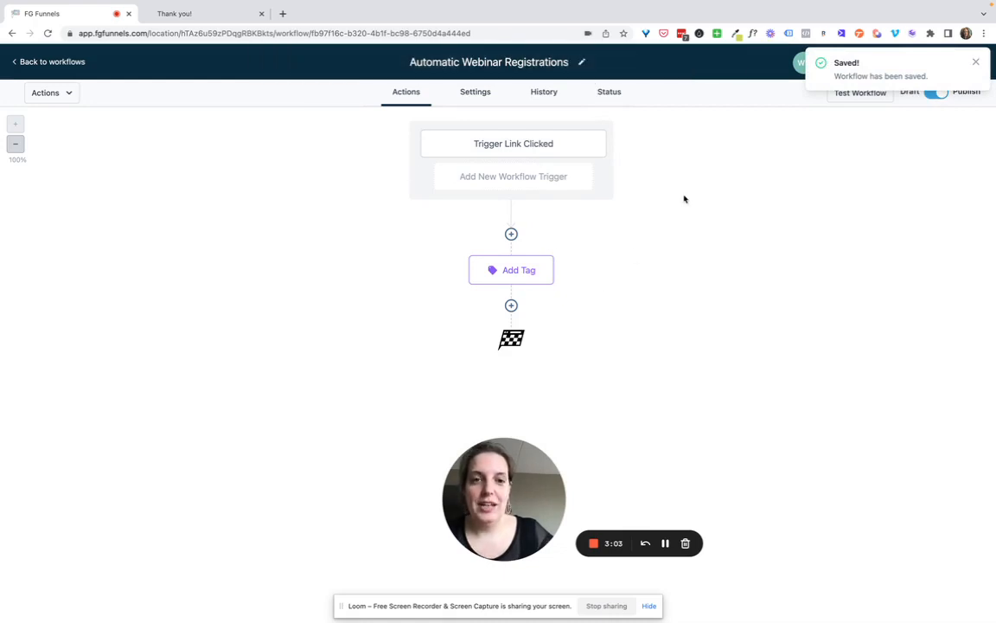
{"action": "left_click", "coordinate": [74, 62]}
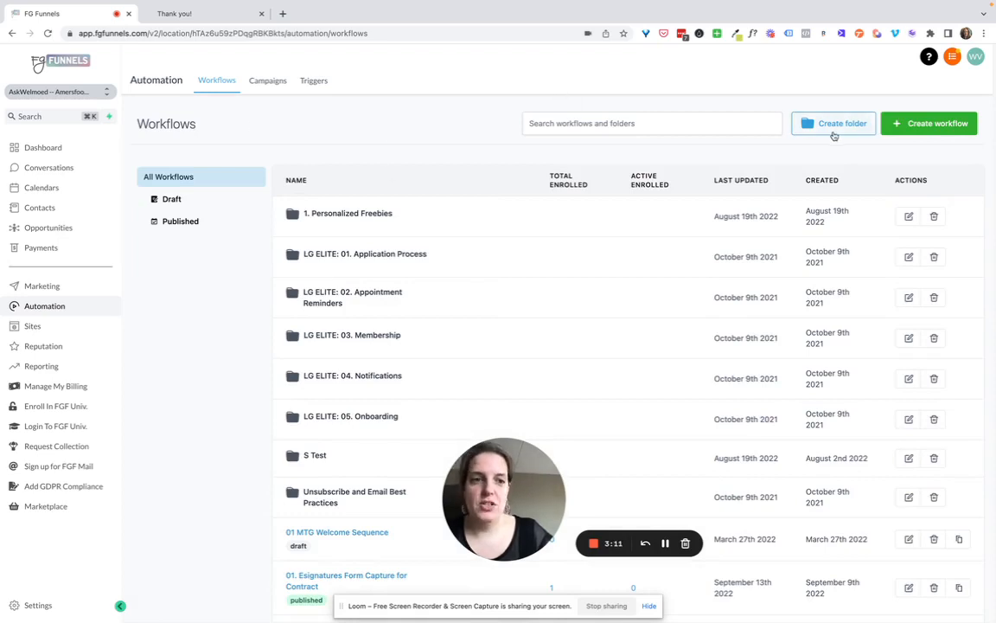
{"action": "scroll", "coordinate": [454, 249], "scroll_direction": "down", "scroll_amount": 2}
{"action": "scroll", "coordinate": [454, 249], "scroll_direction": "up", "scroll_amount": 3}
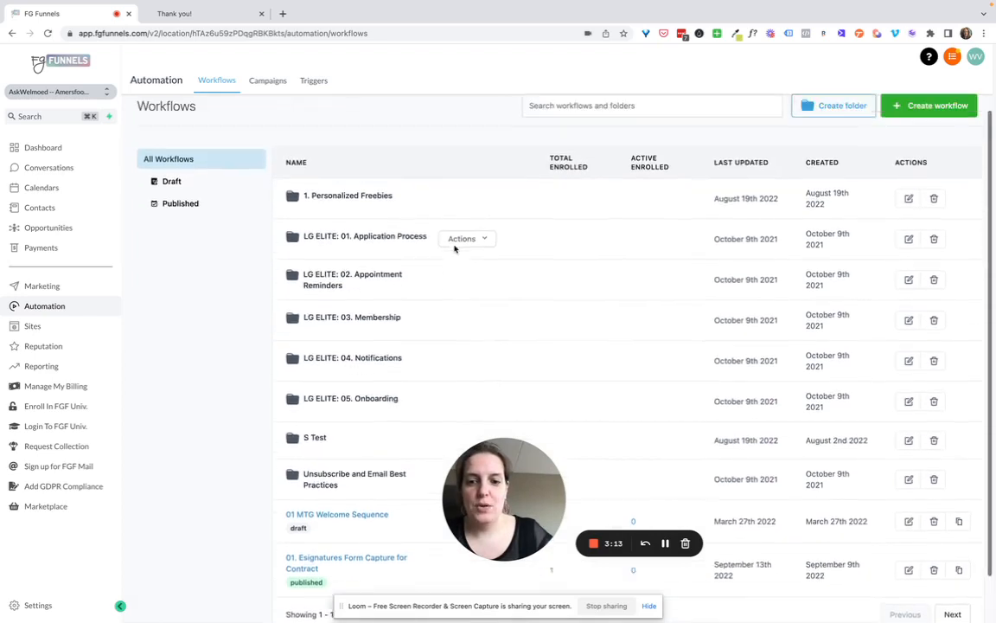
Create another new workflow using the Start from scratch template.
{"action": "left_click", "coordinate": [930, 122]}
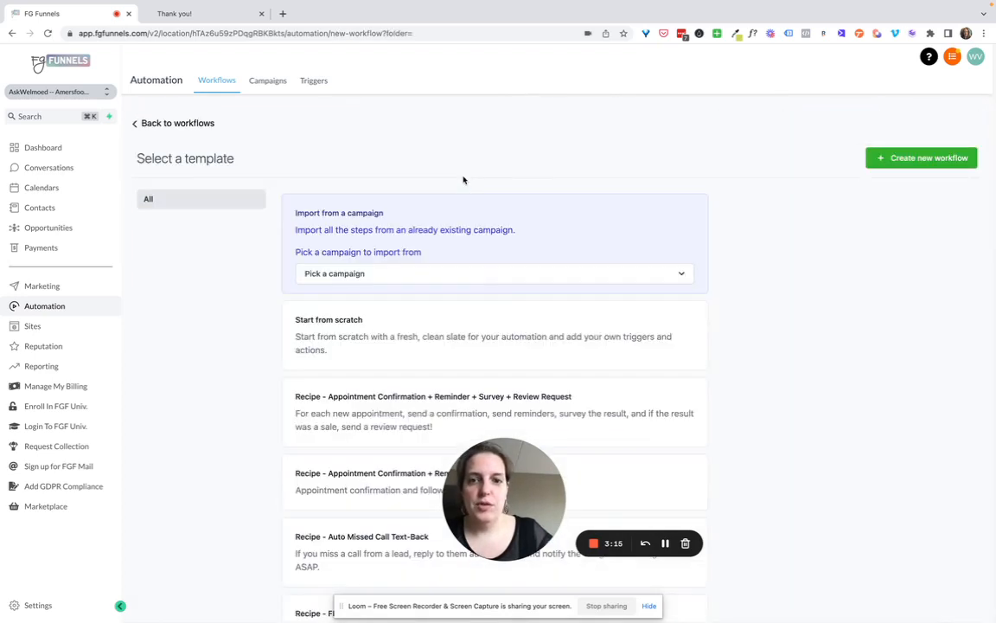
{"action": "left_click", "coordinate": [385, 309]}
{"action": "left_click", "coordinate": [889, 163]}
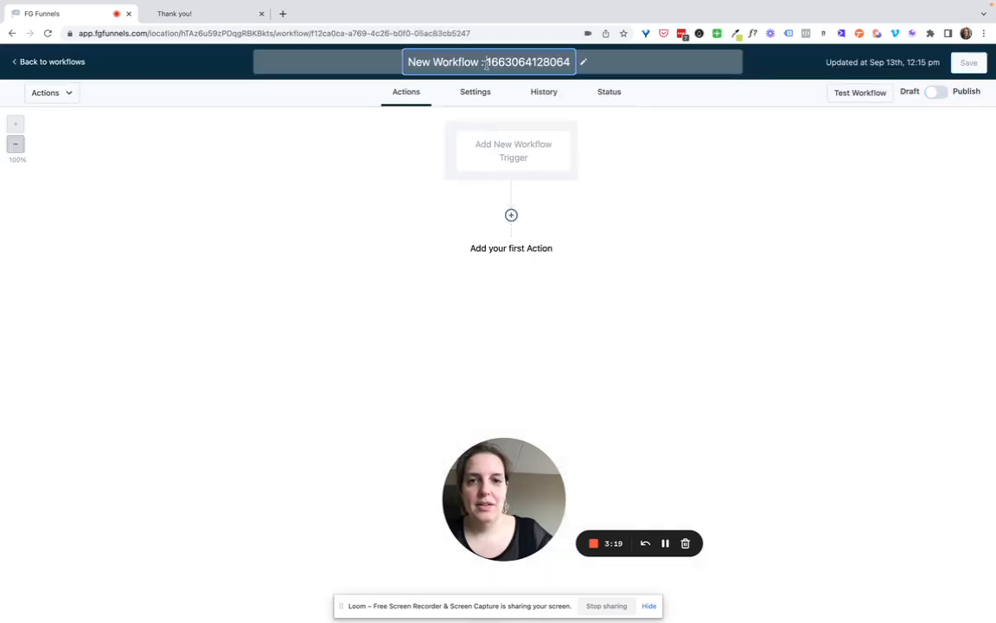
Rename the new workflow as "Send email to list to promote webinar".
{"action": "triple_click", "coordinate": [487, 62]}
{"action": "type", "text": "Send email "}
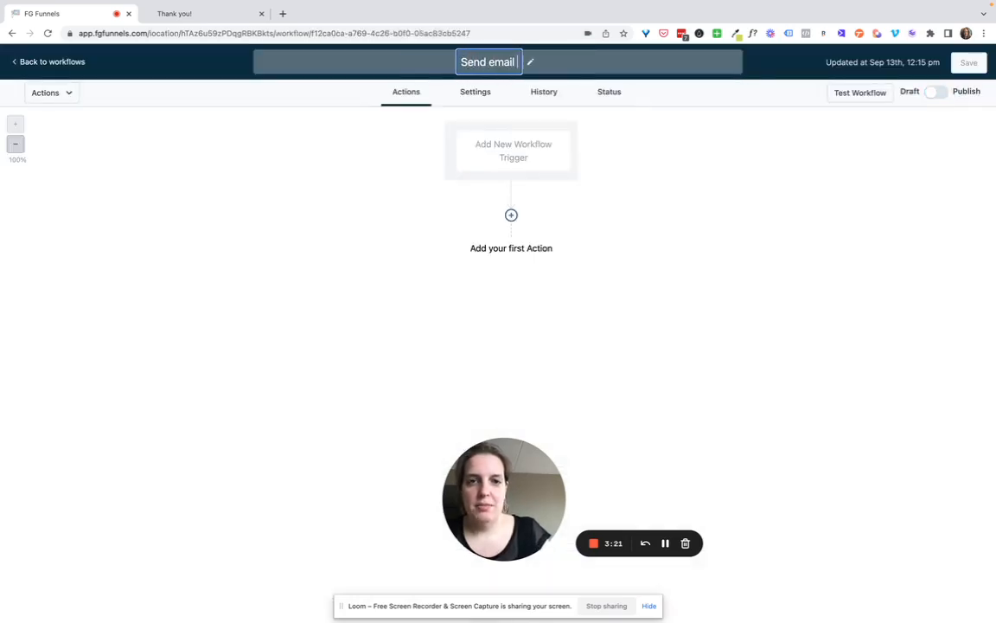
{"action": "type", "text": "to promote webinar"}
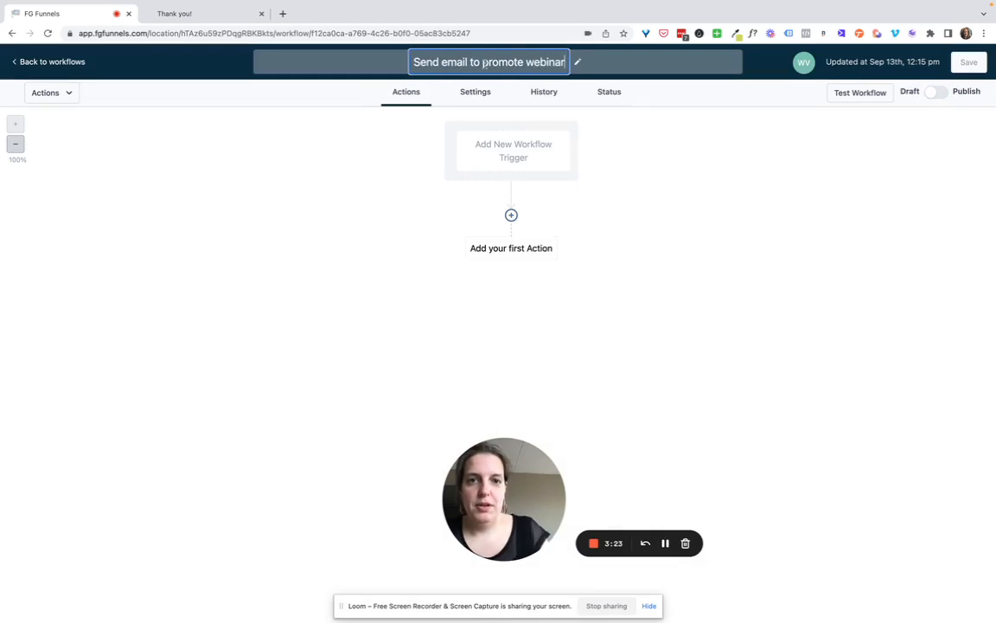
{"action": "type", "text": "list "}
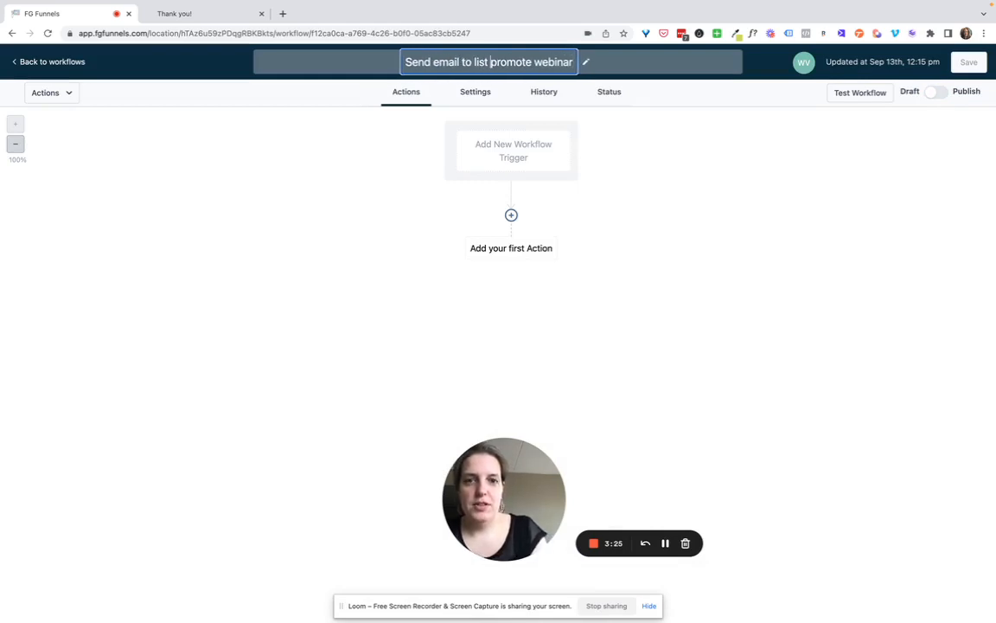
{"action": "type", "text": "to"}
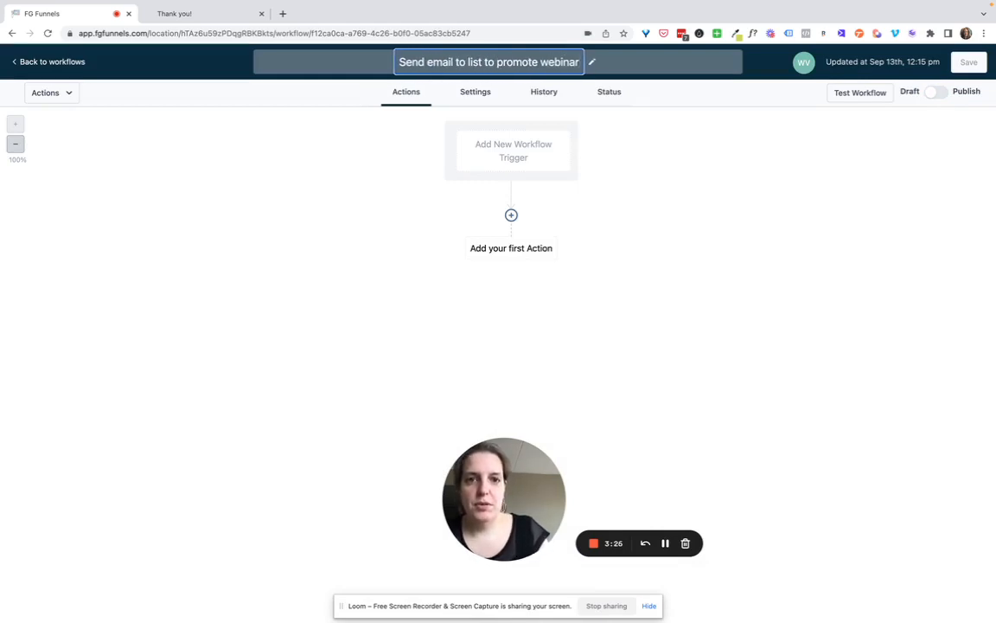
{"action": "left_click", "coordinate": [635, 154]}
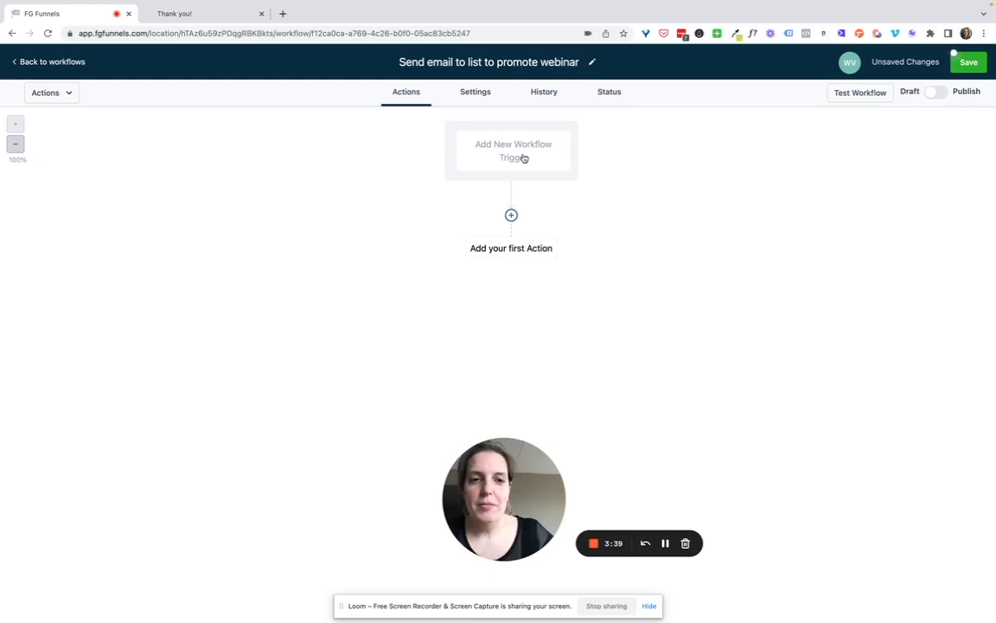
Add an Assign To User action as the first action, assigning contacts to the last listed user, and save it.
{"action": "left_click", "coordinate": [511, 214]}
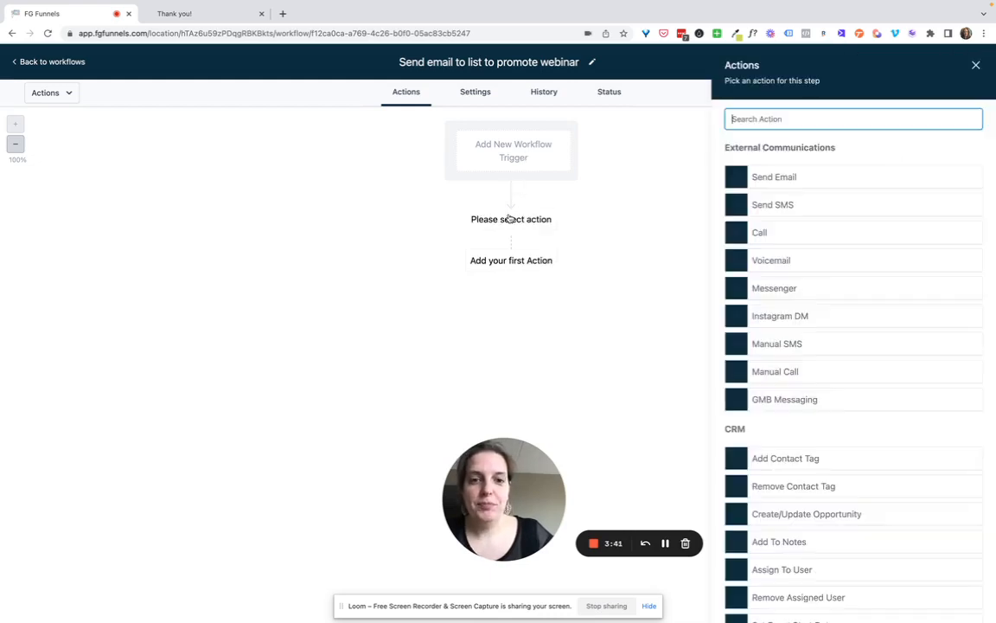
{"action": "type", "text": "ass"}
{"action": "left_click", "coordinate": [772, 170]}
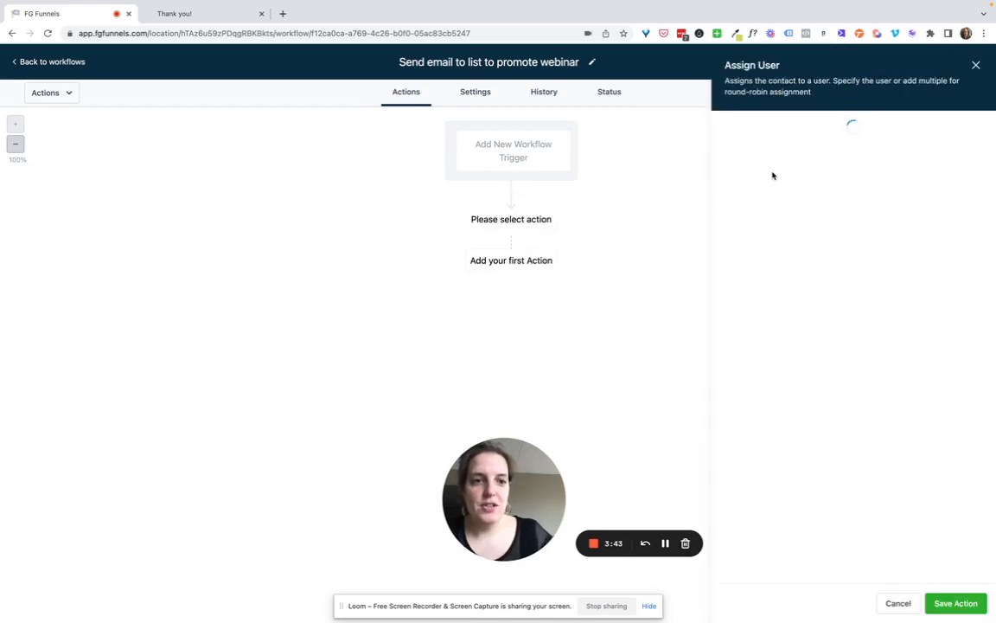
{"action": "left_click", "coordinate": [757, 204]}
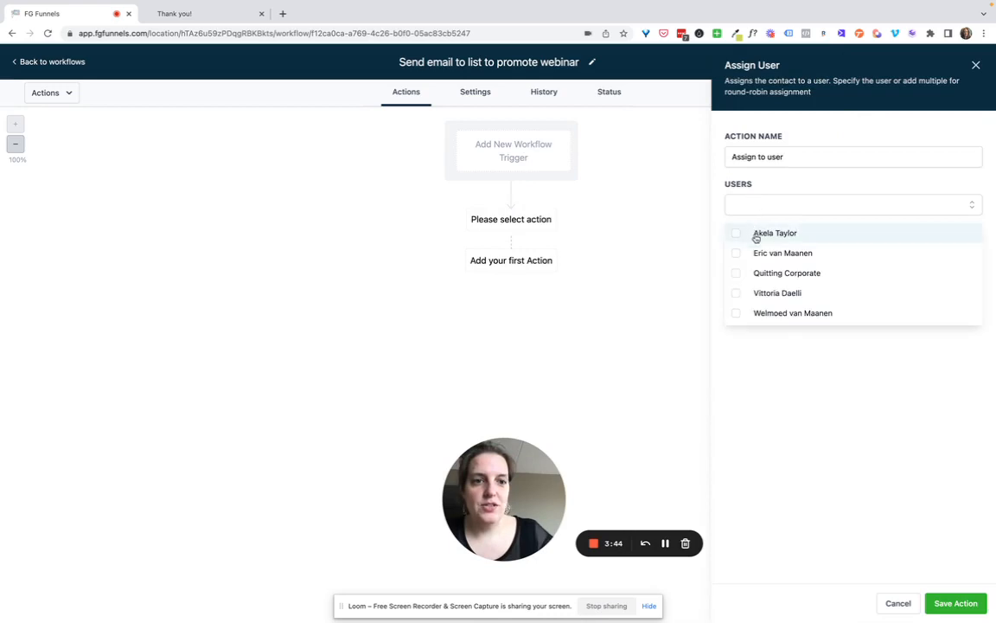
{"action": "left_click", "coordinate": [769, 315]}
{"action": "left_click", "coordinate": [778, 343]}
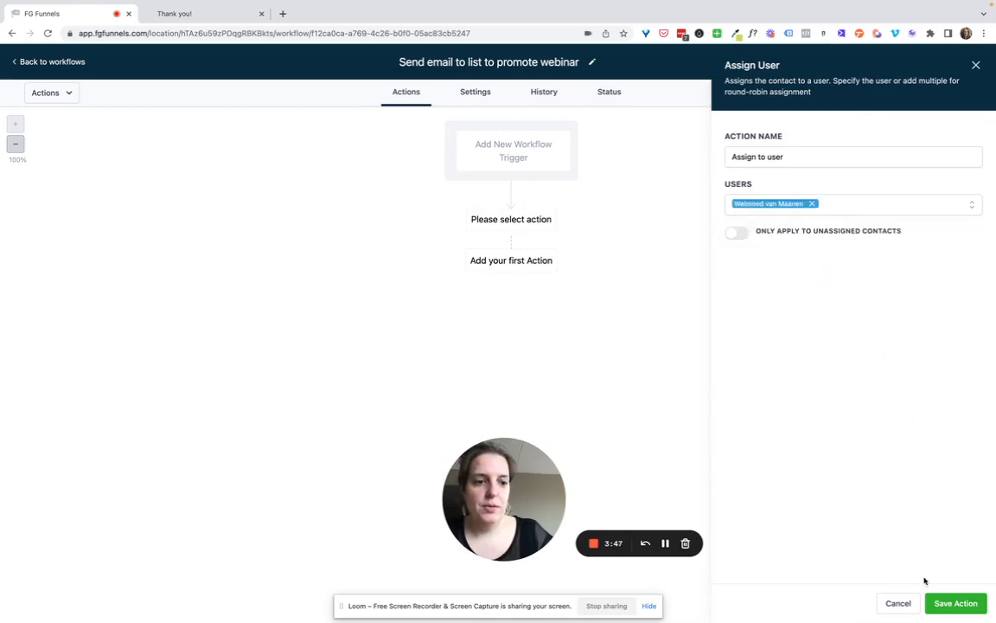
{"action": "left_click", "coordinate": [955, 603]}
Add a Send Email action after Assign To User, with {{user.name}} as the from name and {{user.email}} as the from email.
{"action": "left_click", "coordinate": [511, 286]}
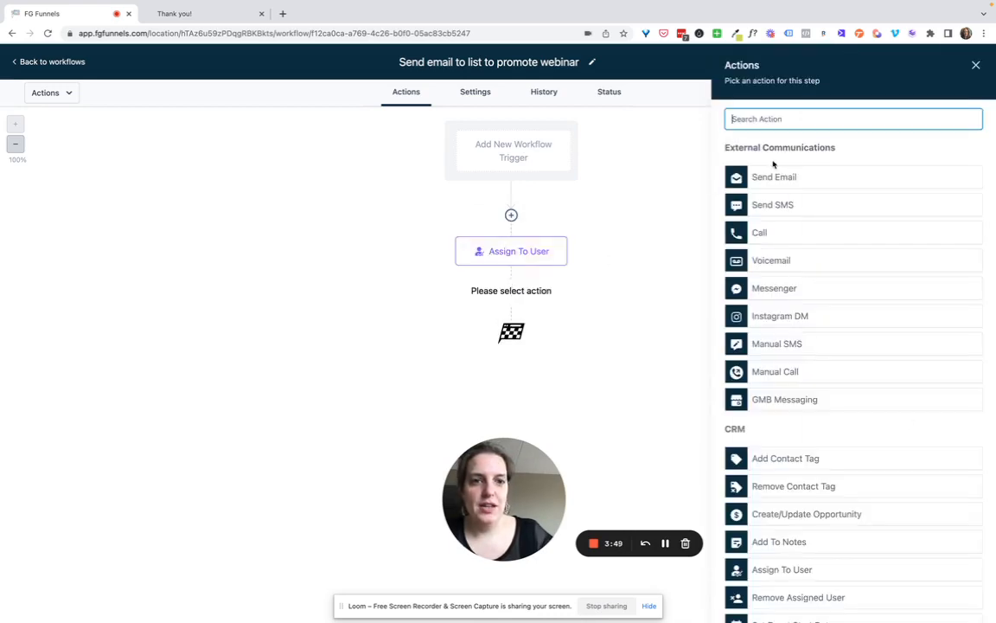
{"action": "left_click", "coordinate": [791, 178]}
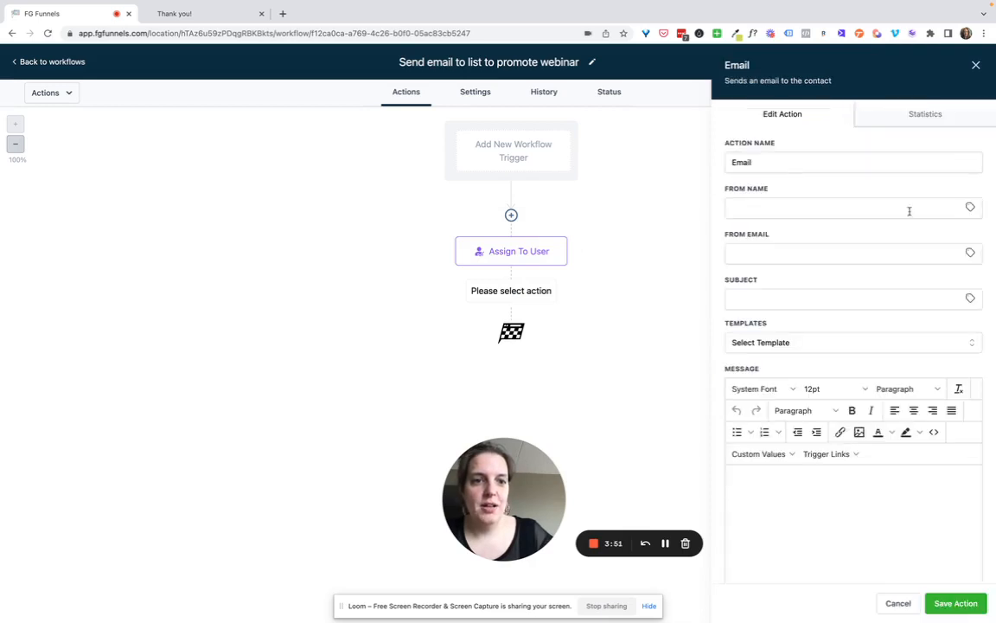
{"action": "left_click", "coordinate": [970, 207]}
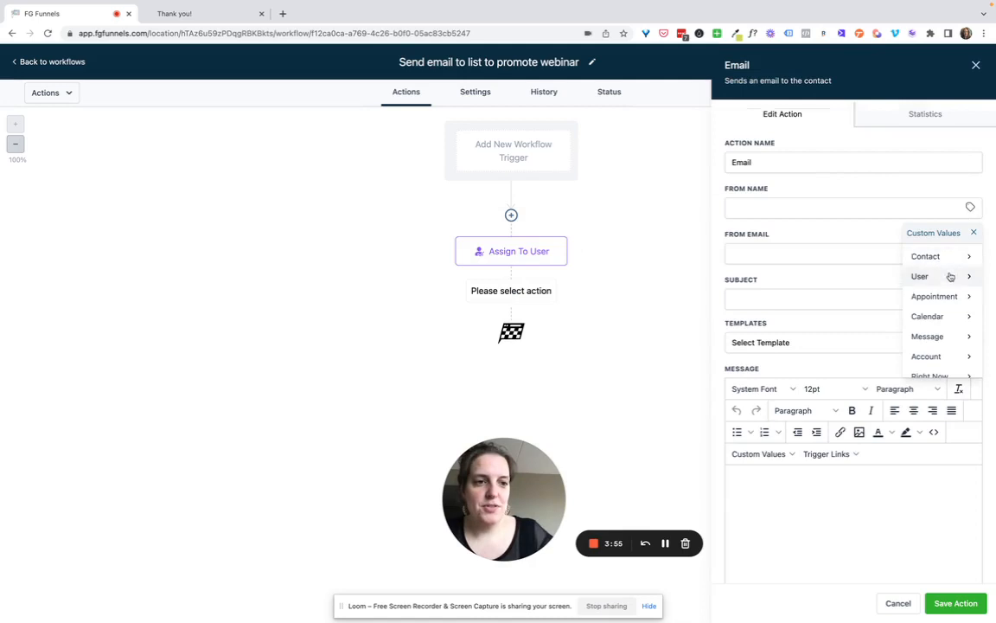
{"action": "left_click", "coordinate": [973, 278]}
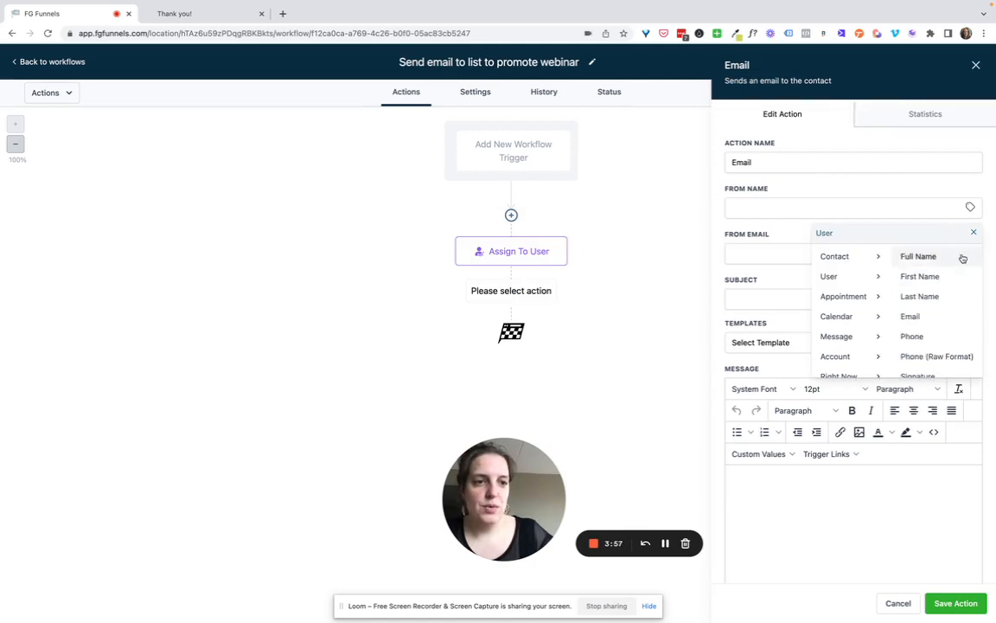
{"action": "left_click", "coordinate": [963, 258]}
{"action": "left_click", "coordinate": [971, 252]}
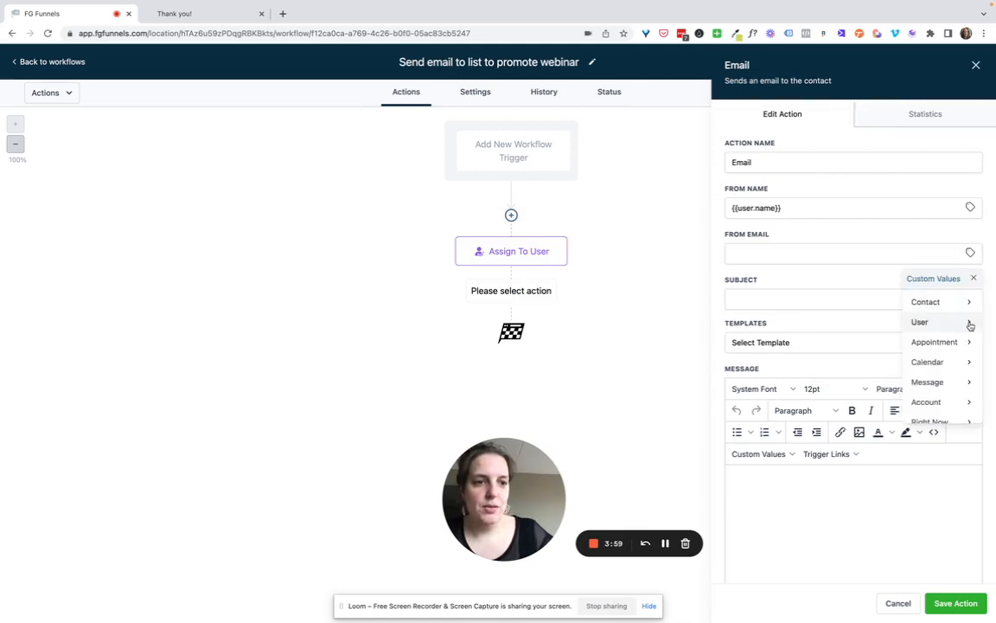
{"action": "left_click", "coordinate": [970, 326]}
{"action": "left_click", "coordinate": [961, 361]}
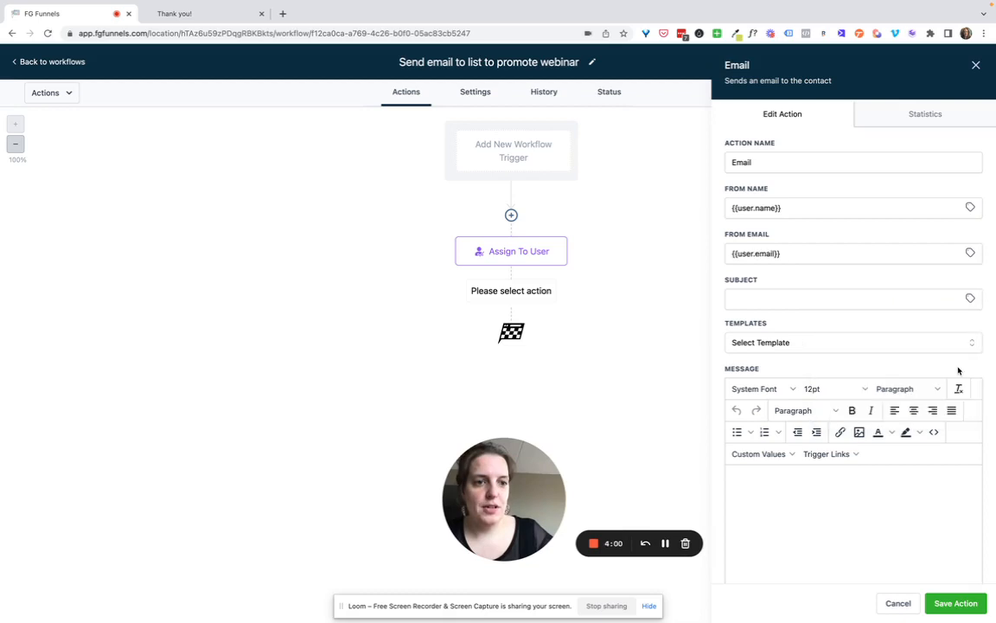
Set the email's subject to "Register now for our new webinar!".
{"action": "left_click", "coordinate": [881, 300]}
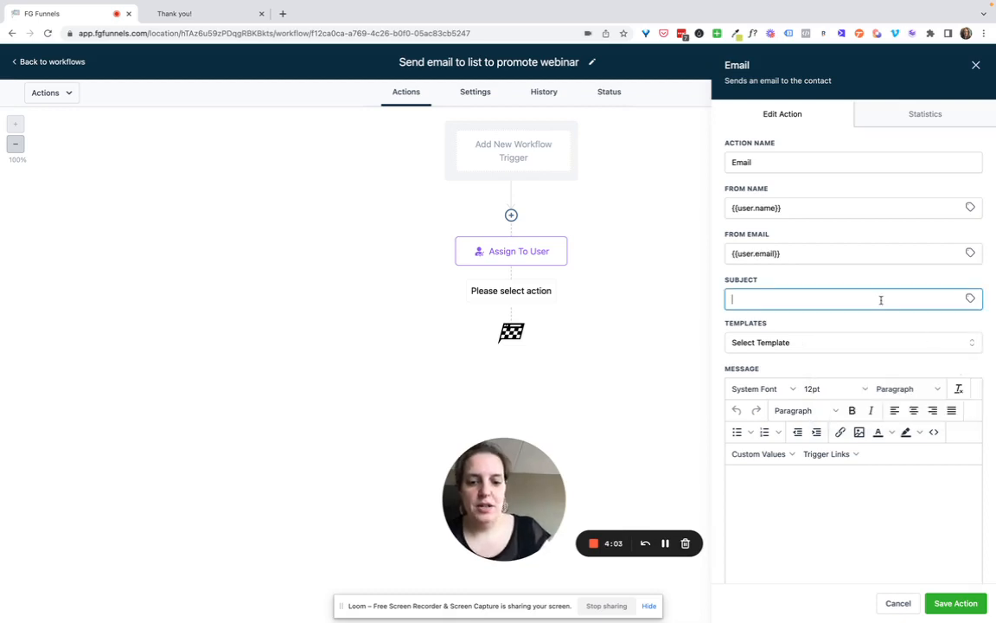
{"action": "type", "text": "Register now for ou"}
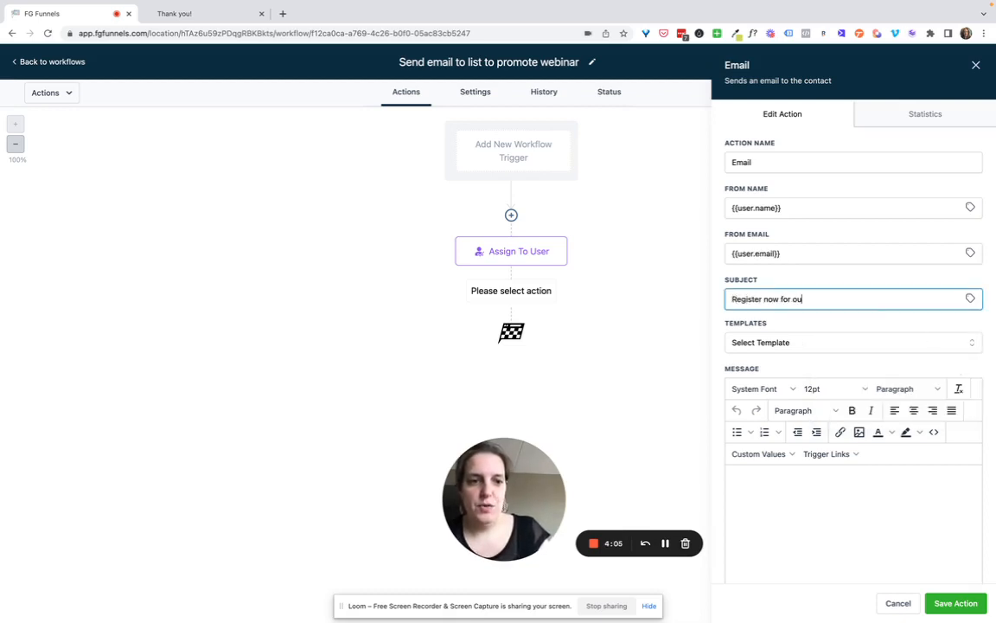
{"action": "type", "text": "r new webinar!"}
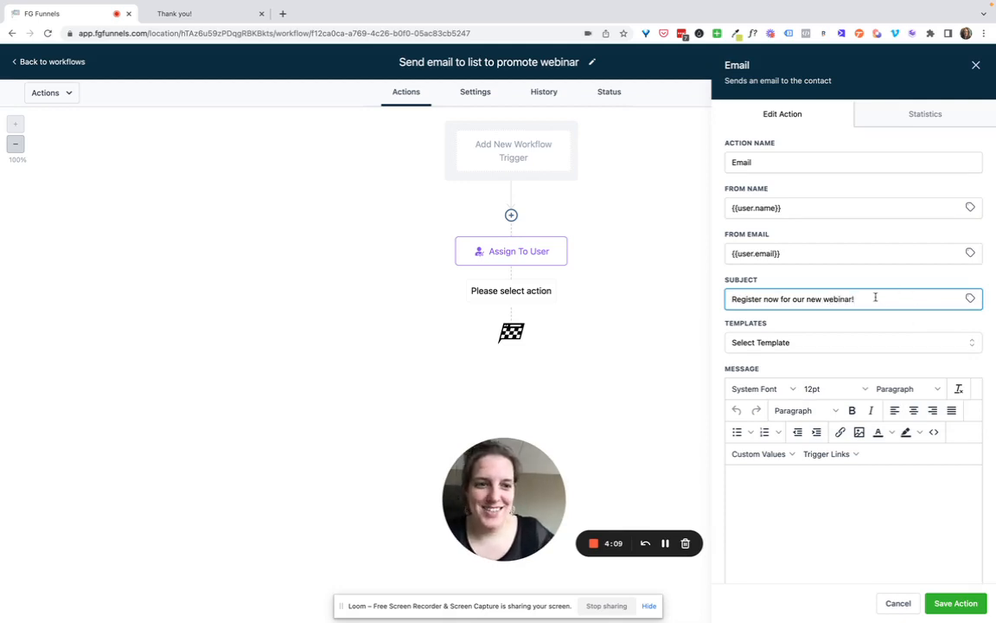
Start the email message with the greeting "Hi {{contact.first_name}}!", using the contact's First Name custom value.
{"action": "left_click", "coordinate": [794, 490]}
{"action": "scroll", "coordinate": [794, 490], "scroll_direction": "down", "scroll_amount": 3}
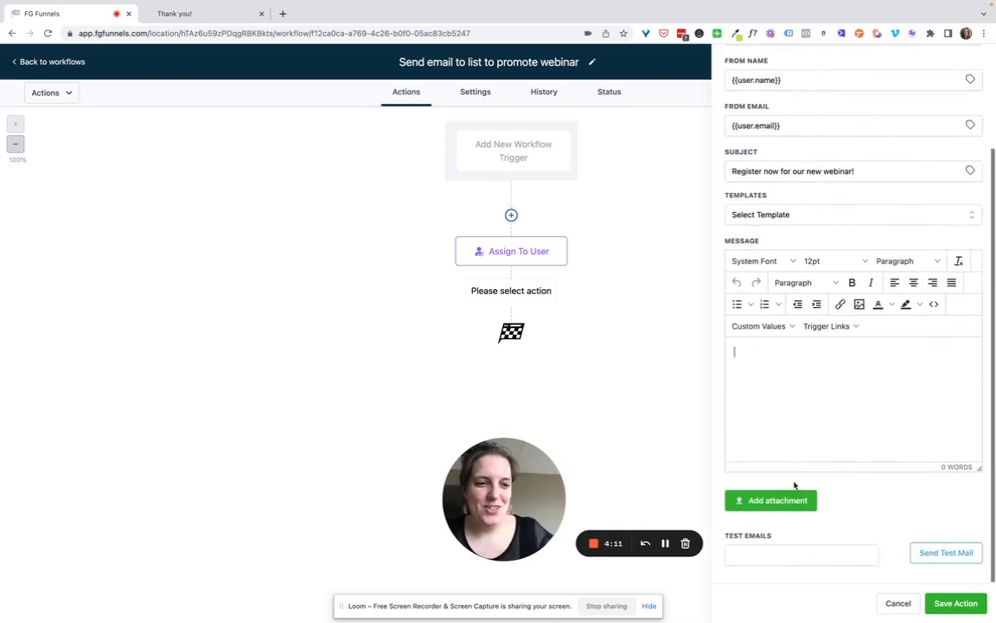
{"action": "type", "text": "Hi"}
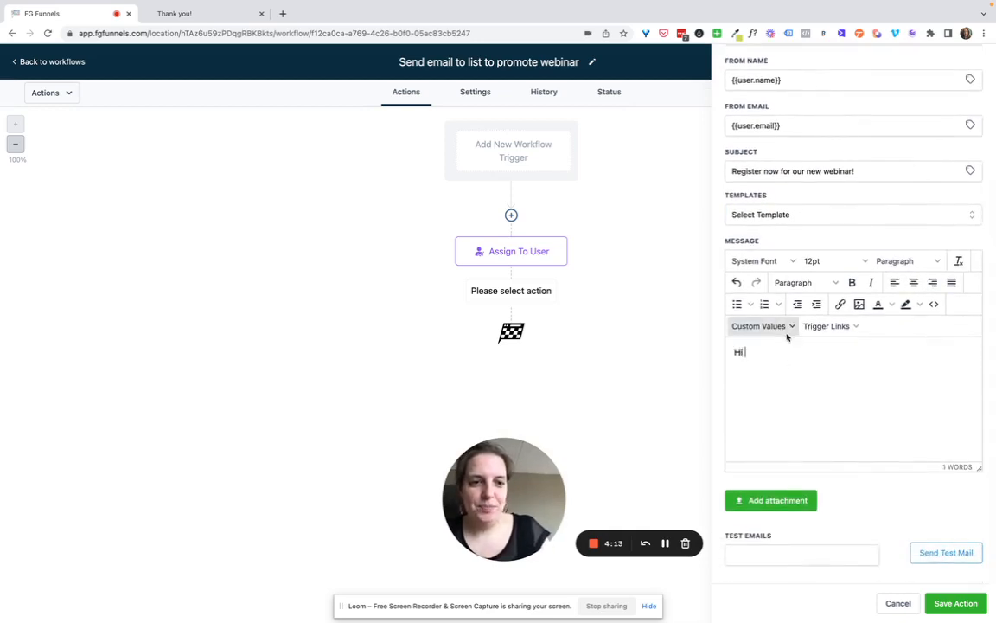
{"action": "left_click", "coordinate": [786, 329]}
{"action": "mouse_move", "coordinate": [780, 348]}
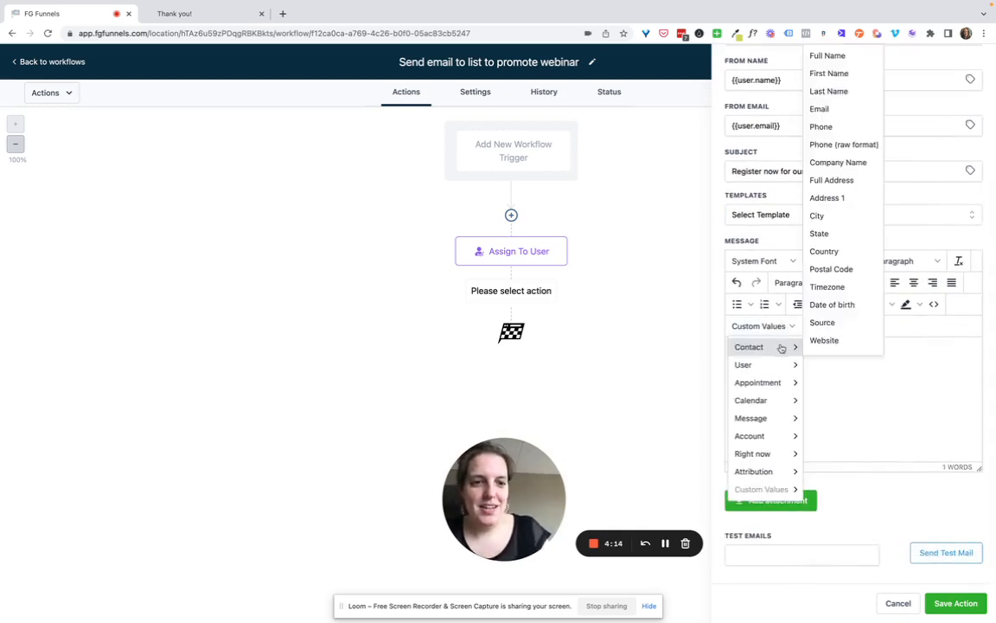
{"action": "left_click", "coordinate": [843, 75]}
{"action": "type", "text": "!"}
{"action": "key", "text": "Return"}
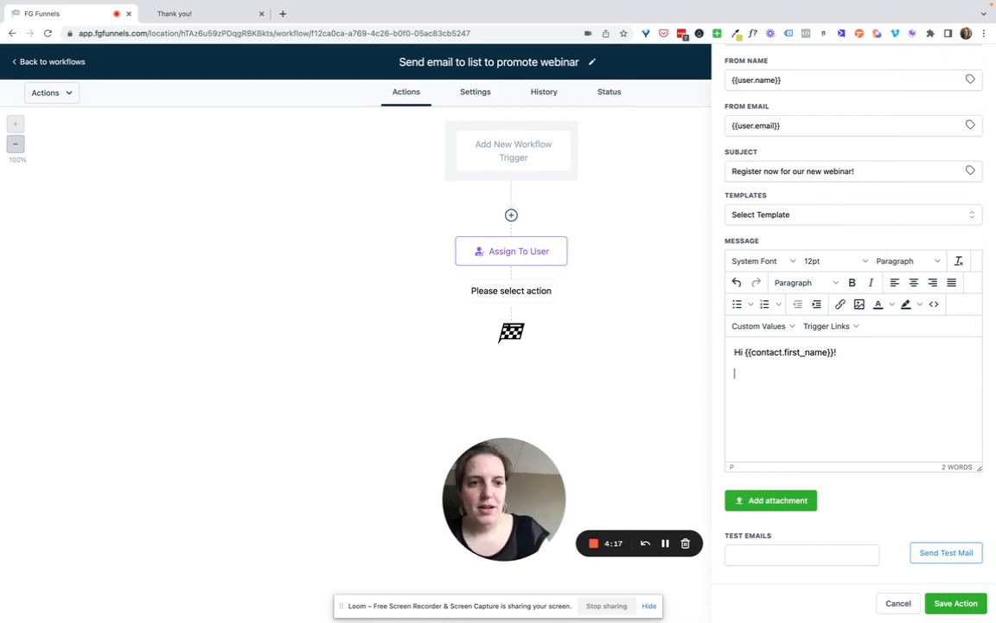
Write the message lines "We have this awesome new webinar coming!" and "To register, simply click HERE!" below the greeting.
{"action": "key", "text": "Return"}
{"action": "type", "text": "We have this awesome new webinar coming! "}
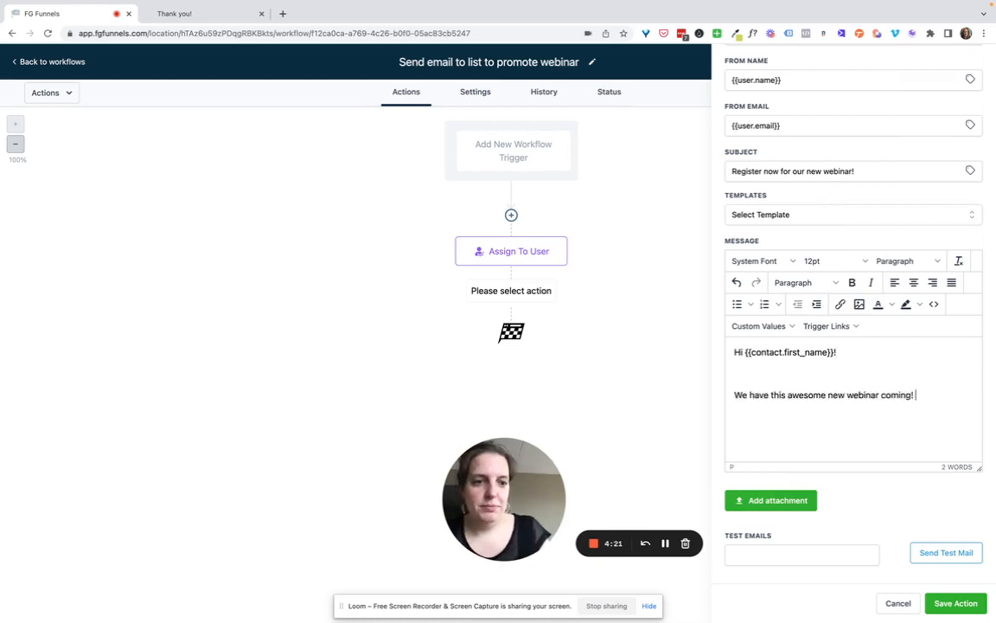
{"action": "type", "text": "To r"}
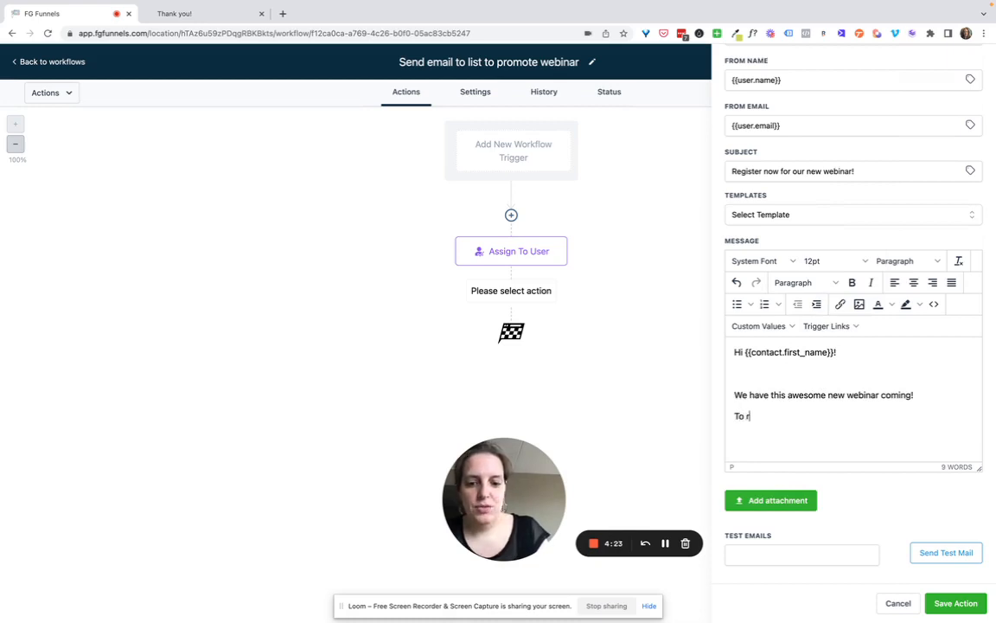
{"action": "type", "text": "egister, simply"}
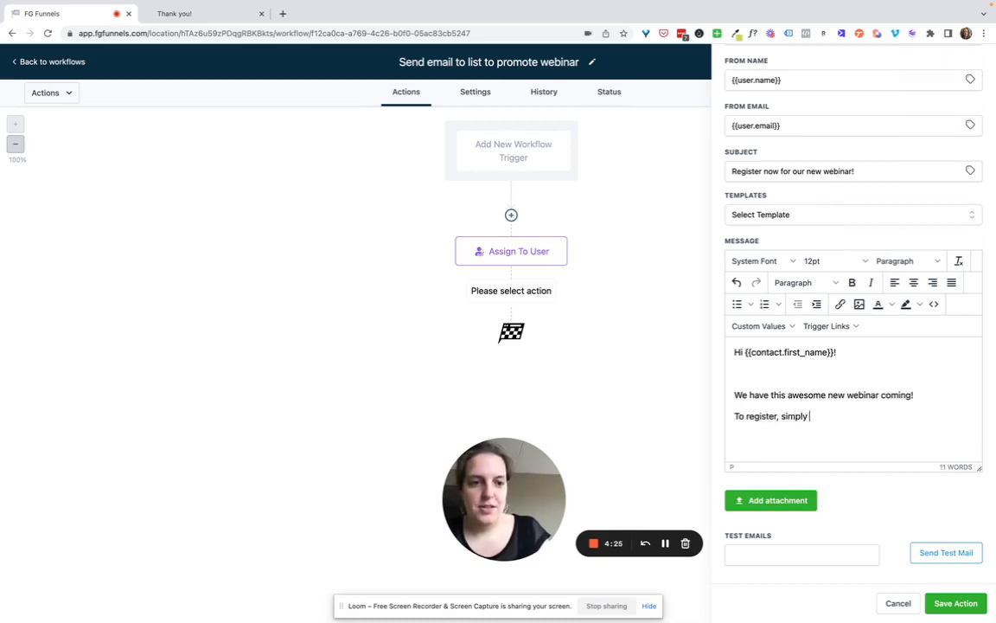
{"action": "type", "text": " click the link below!"}
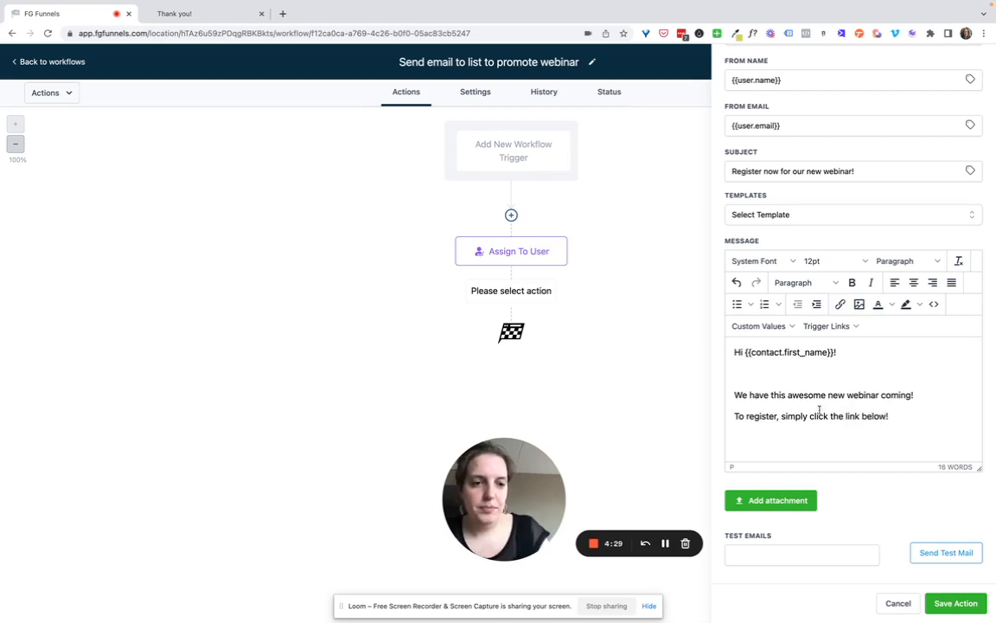
{"action": "left_click_drag", "start_coordinate": [830, 416], "coordinate": [891, 416]}
{"action": "type", "text": "HeRe"}
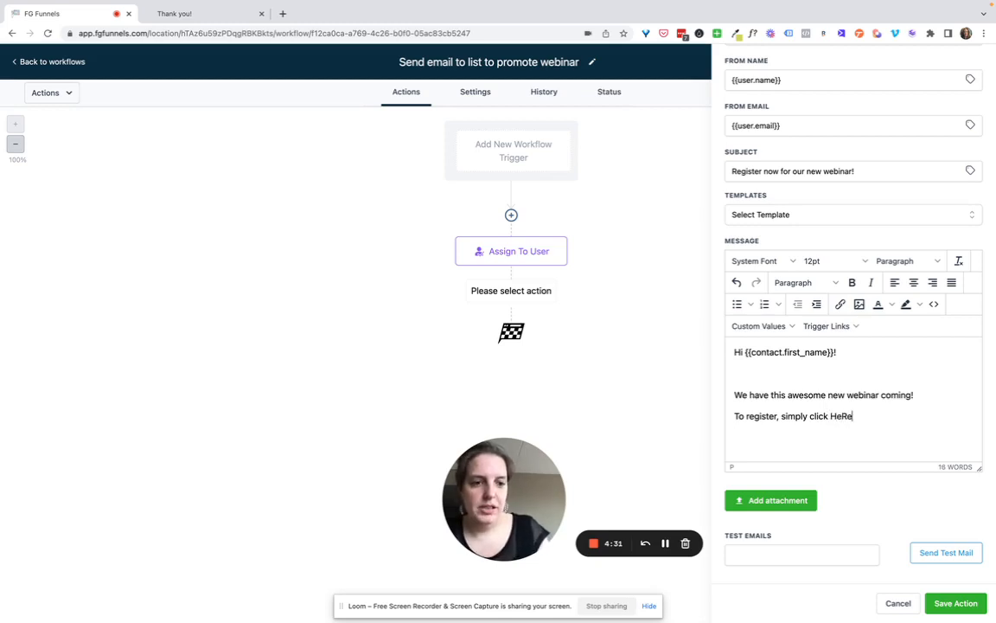
{"action": "key", "text": "BackSpace"}
{"action": "key", "text": "BackSpace"}
{"action": "type", "text": "ERE!"}
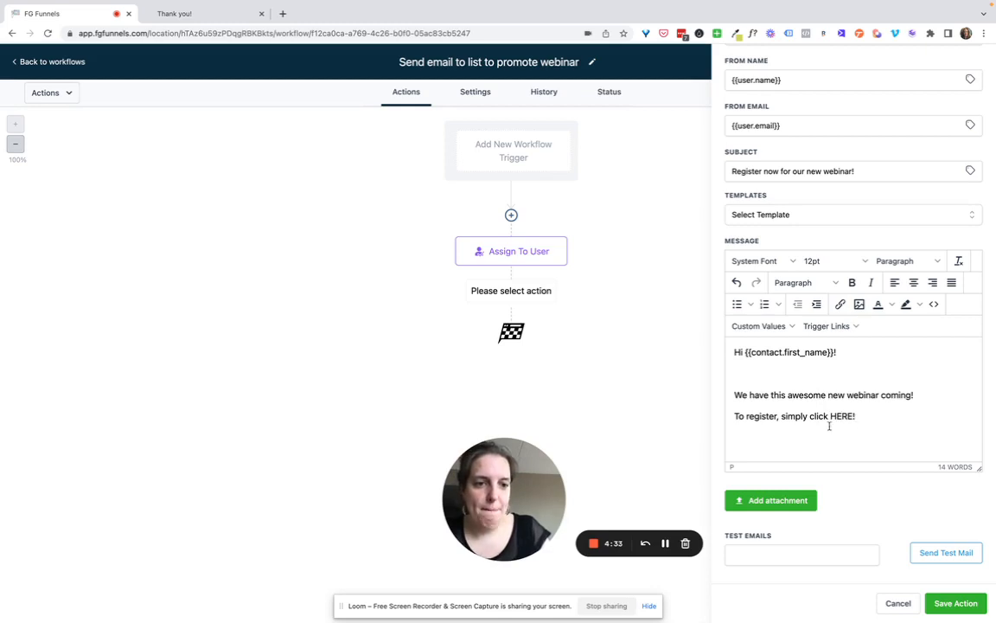
Replace "simply click HERE!" with the Webinar Registrations Sep 2022 trigger link and copy the inserted link code.
{"action": "left_click_drag", "start_coordinate": [782, 416], "coordinate": [857, 416]}
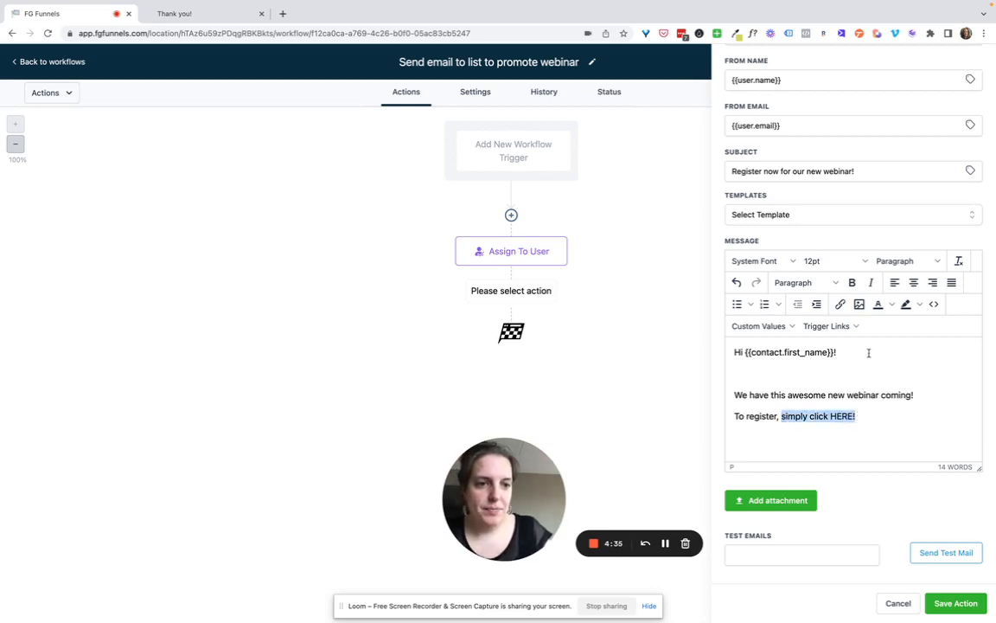
{"action": "left_click", "coordinate": [826, 327]}
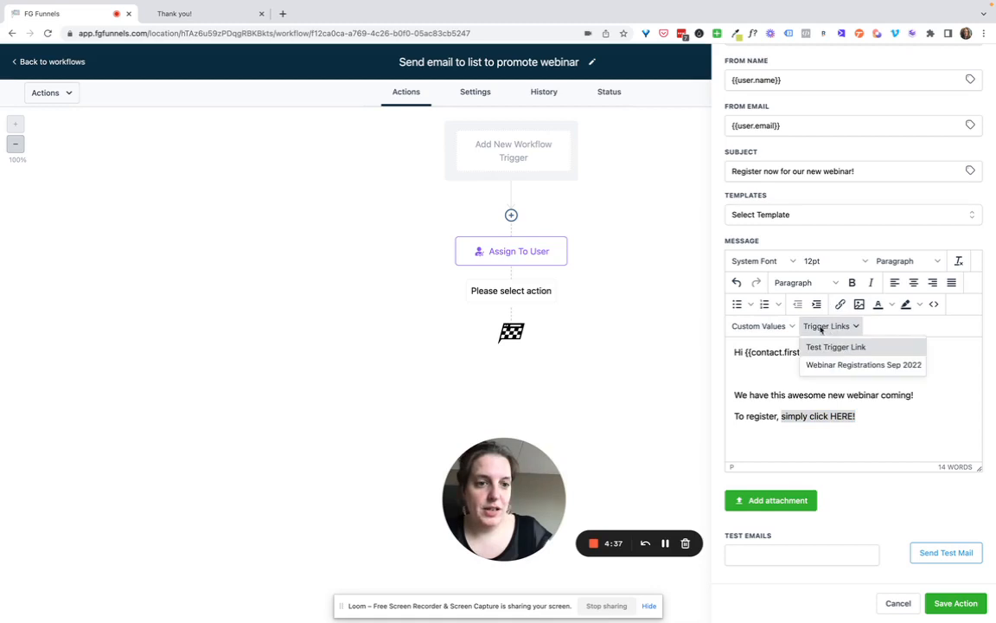
{"action": "left_click", "coordinate": [835, 367]}
{"action": "left_click_drag", "start_coordinate": [782, 416], "coordinate": [950, 419]}
{"action": "key", "text": "super+c"}
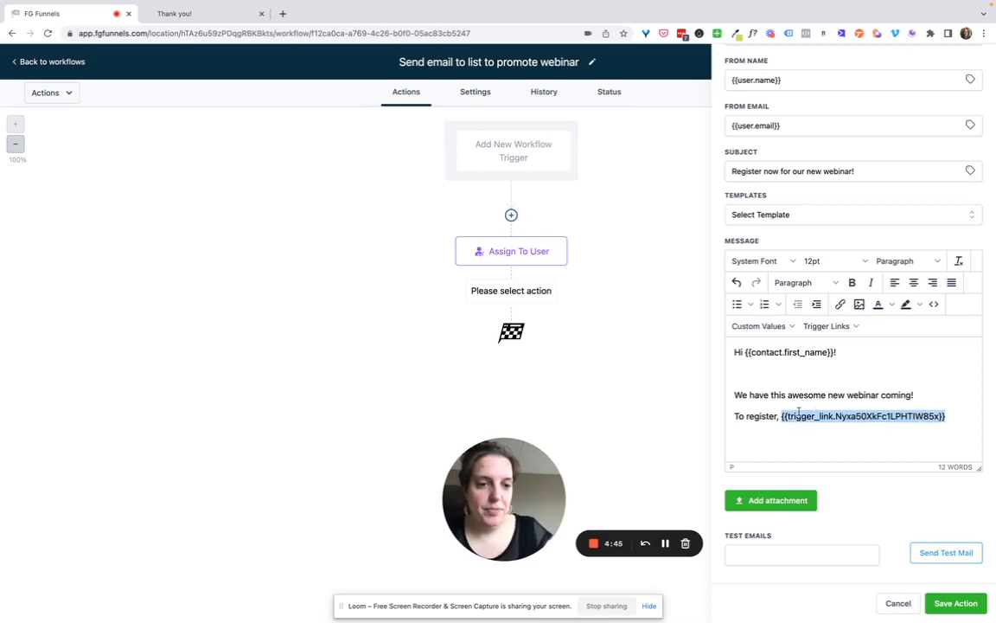
Change the registration line to "To register CLICK HERE." and link CLICK HERE to the copied trigger link code, opening in a new window.
{"action": "key", "text": "BackSpace"}
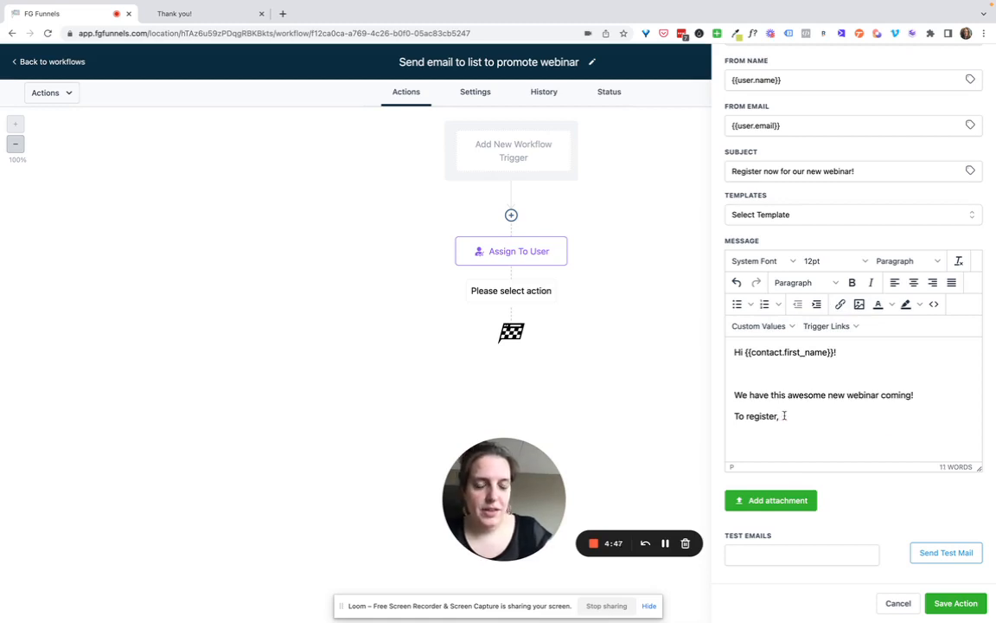
{"action": "type", "text": "CLICK HERE."}
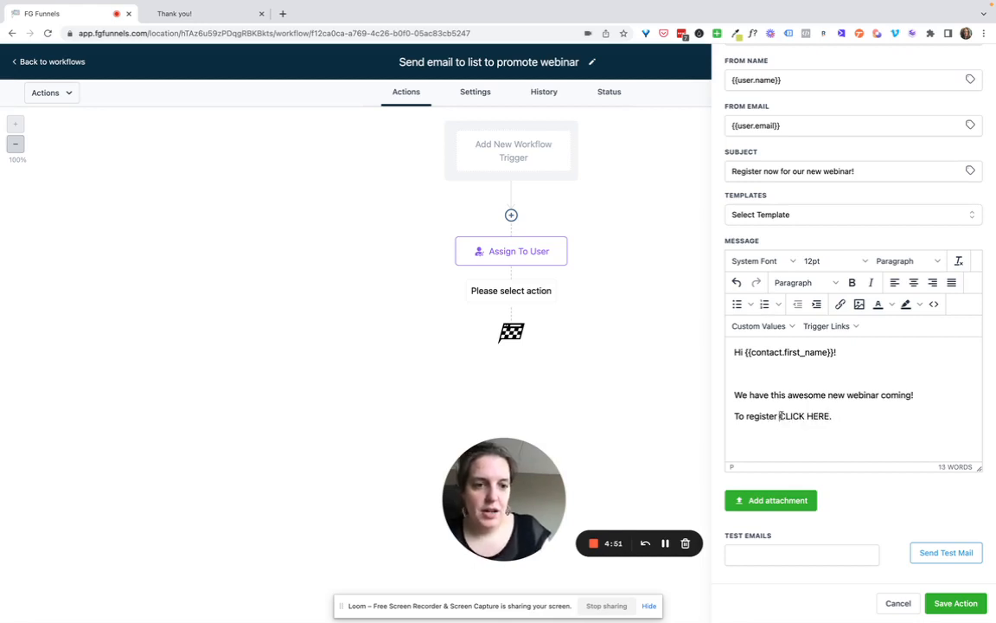
{"action": "left_click_drag", "start_coordinate": [780, 416], "coordinate": [831, 416]}
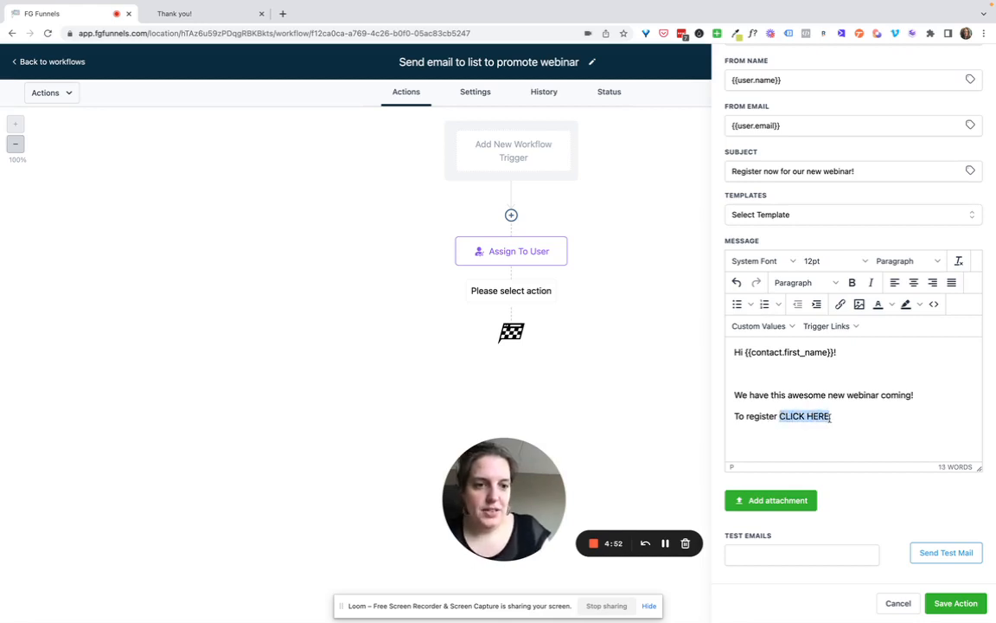
{"action": "left_click", "coordinate": [840, 305]}
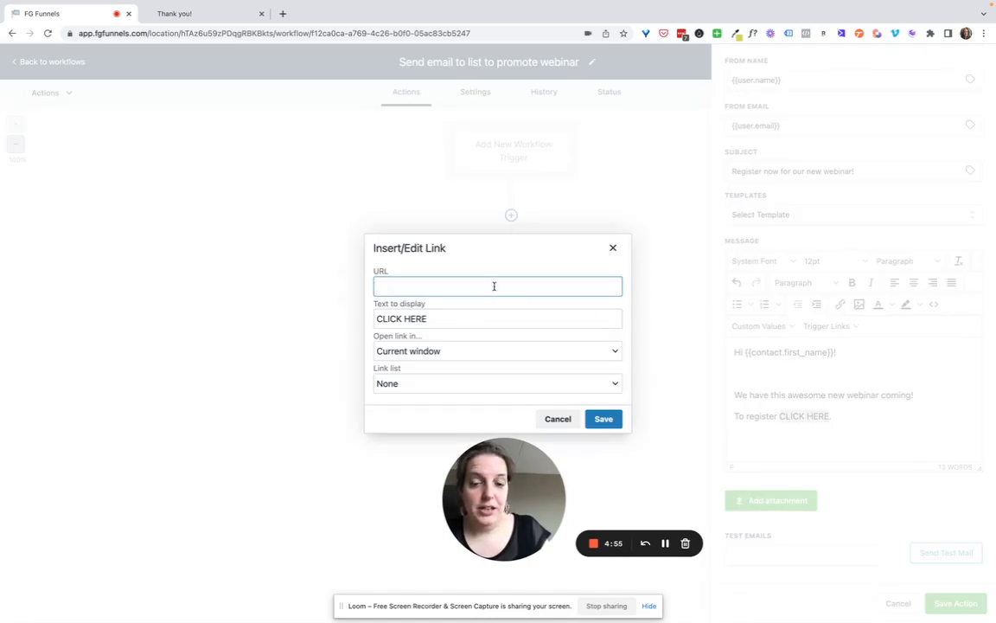
{"action": "key", "text": "super+v"}
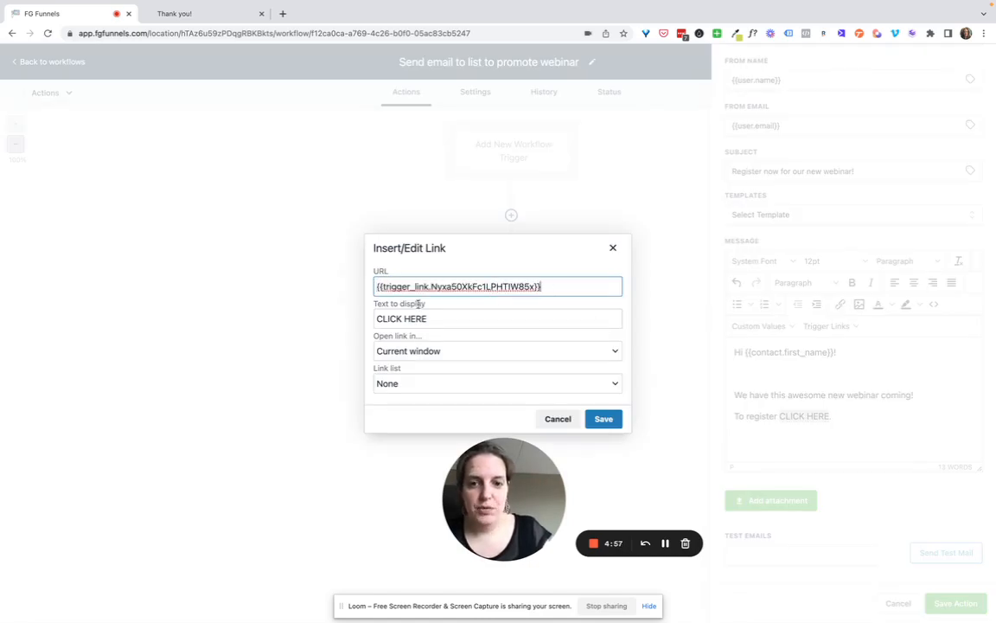
{"action": "left_click", "coordinate": [421, 360]}
{"action": "left_click", "coordinate": [423, 368]}
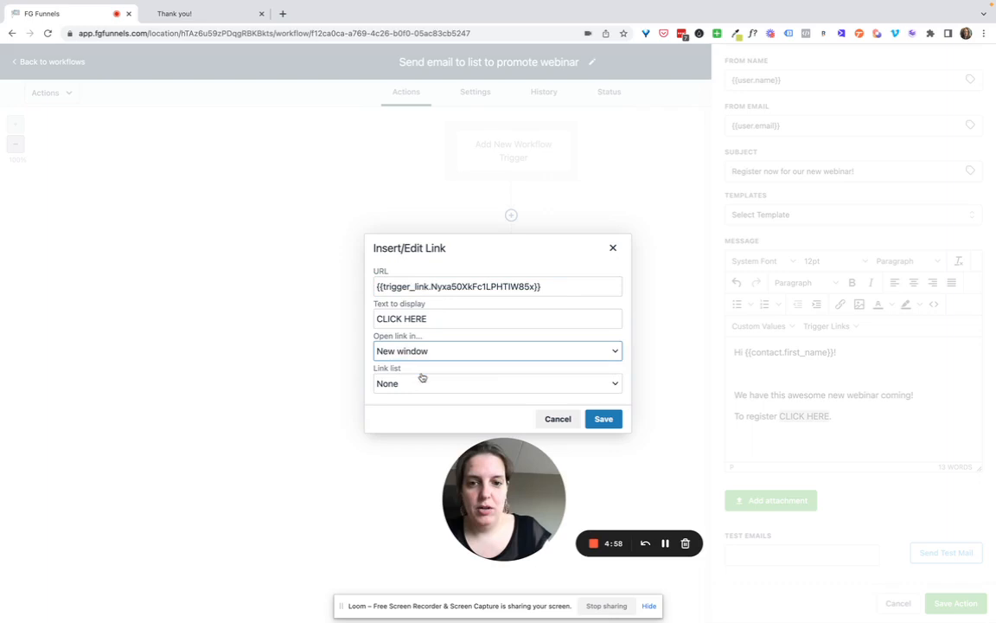
{"action": "left_click", "coordinate": [604, 419]}
Add the user's Signature custom value below the registration line and save the email action.
{"action": "left_click", "coordinate": [854, 426]}
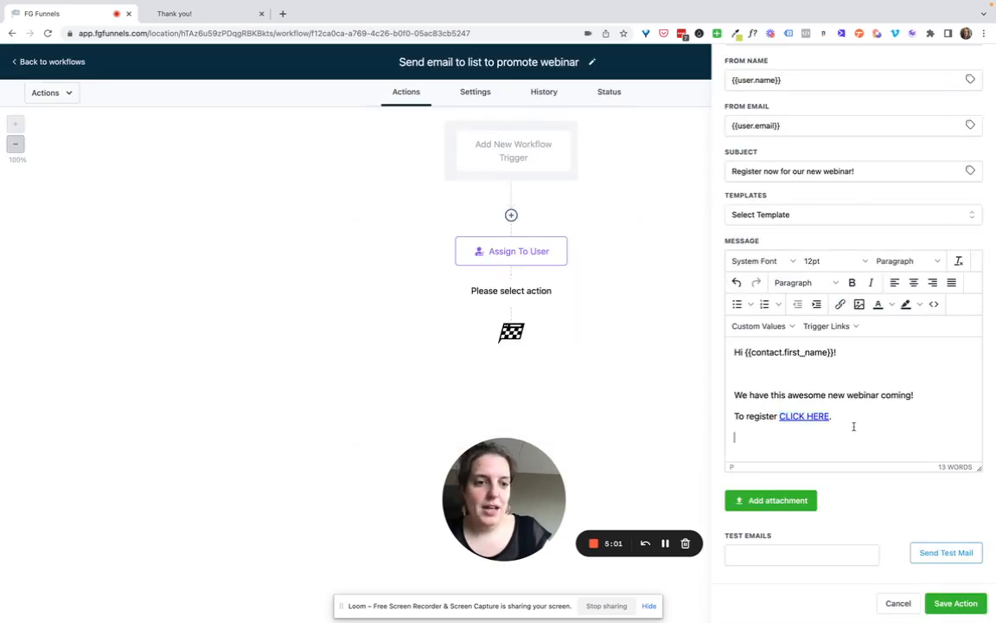
{"action": "left_click", "coordinate": [776, 326]}
{"action": "mouse_move", "coordinate": [783, 364]}
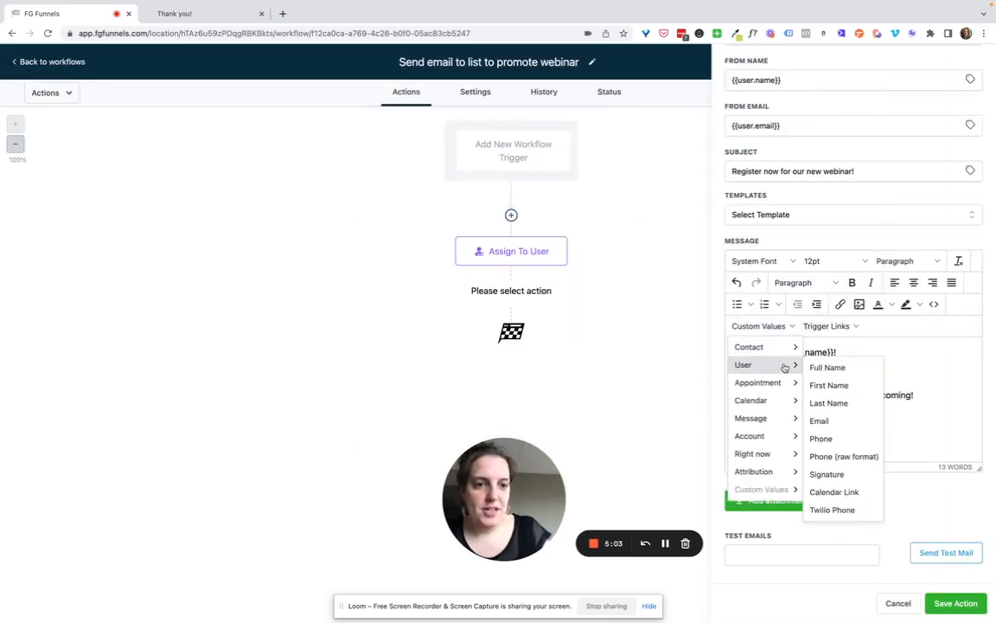
{"action": "left_click", "coordinate": [828, 474]}
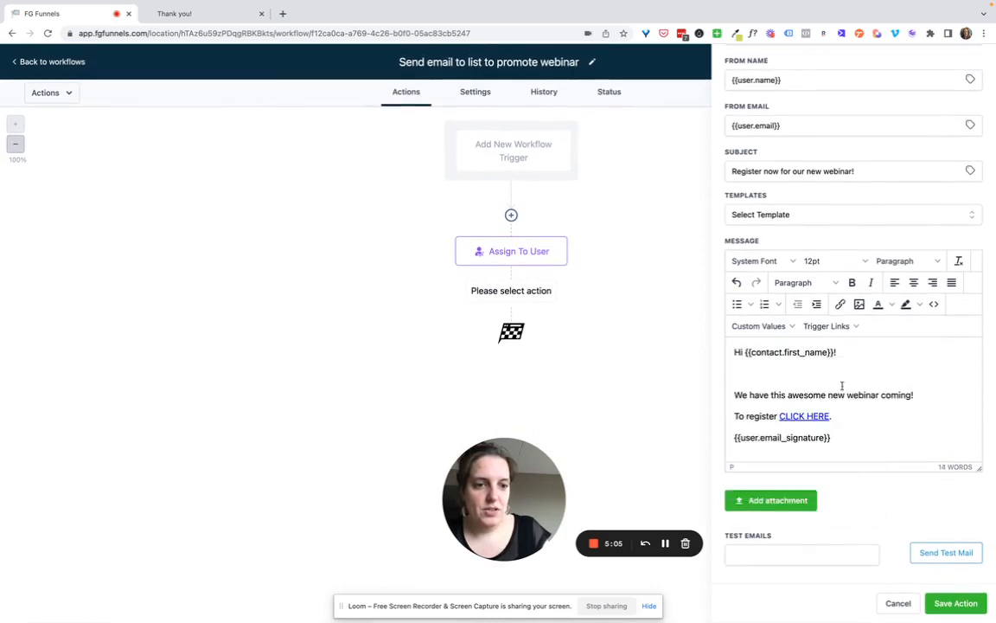
{"action": "left_click", "coordinate": [956, 603]}
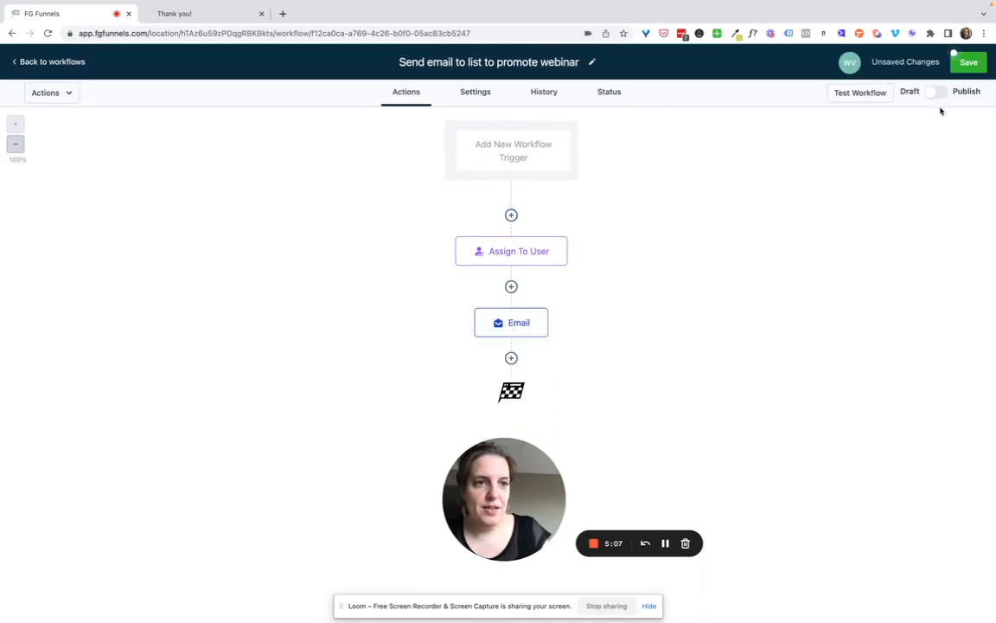
Switch the workflow from Draft to Publish and save it.
{"action": "left_click", "coordinate": [942, 93]}
{"action": "left_click", "coordinate": [969, 62]}
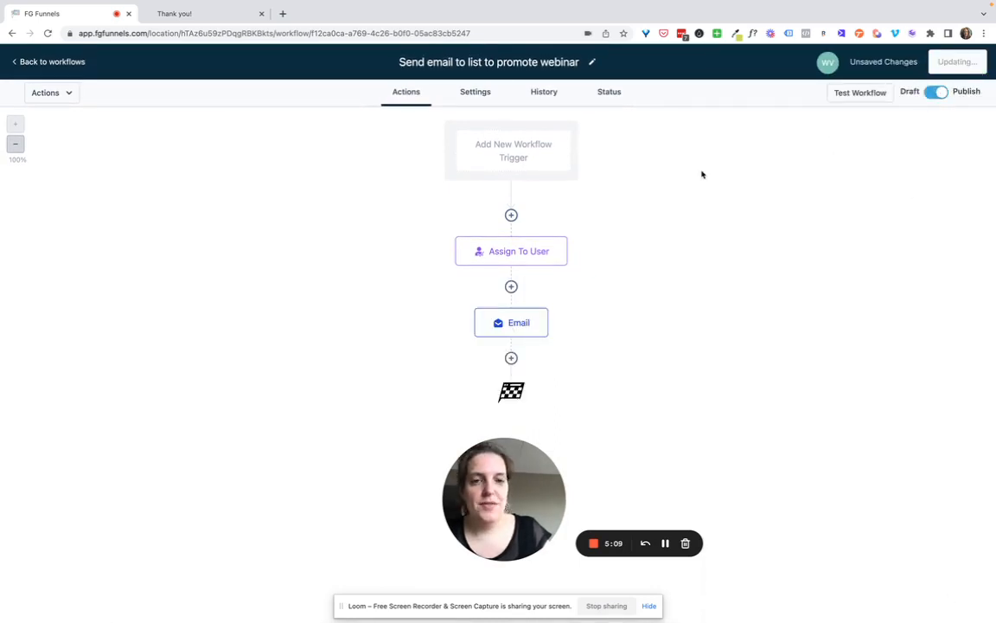